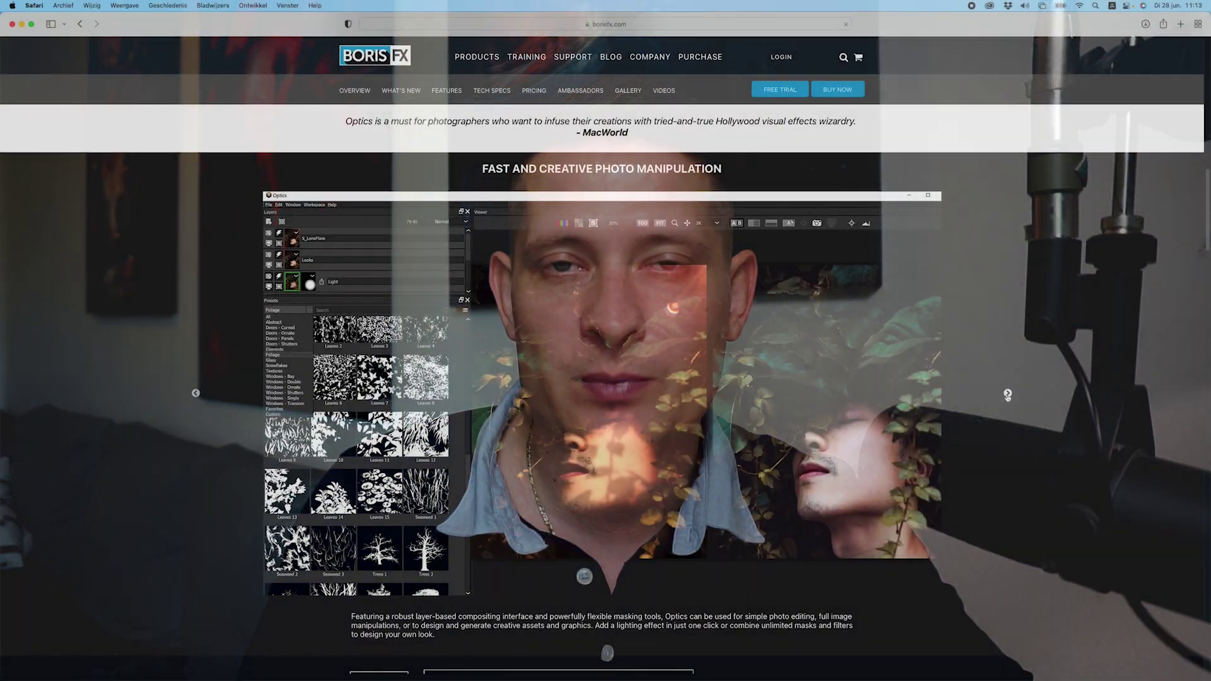
# Browse the example images in the Fast and Creative Photo Manipulation gallery on the Boris FX page.
pyautogui.click(1008, 394)
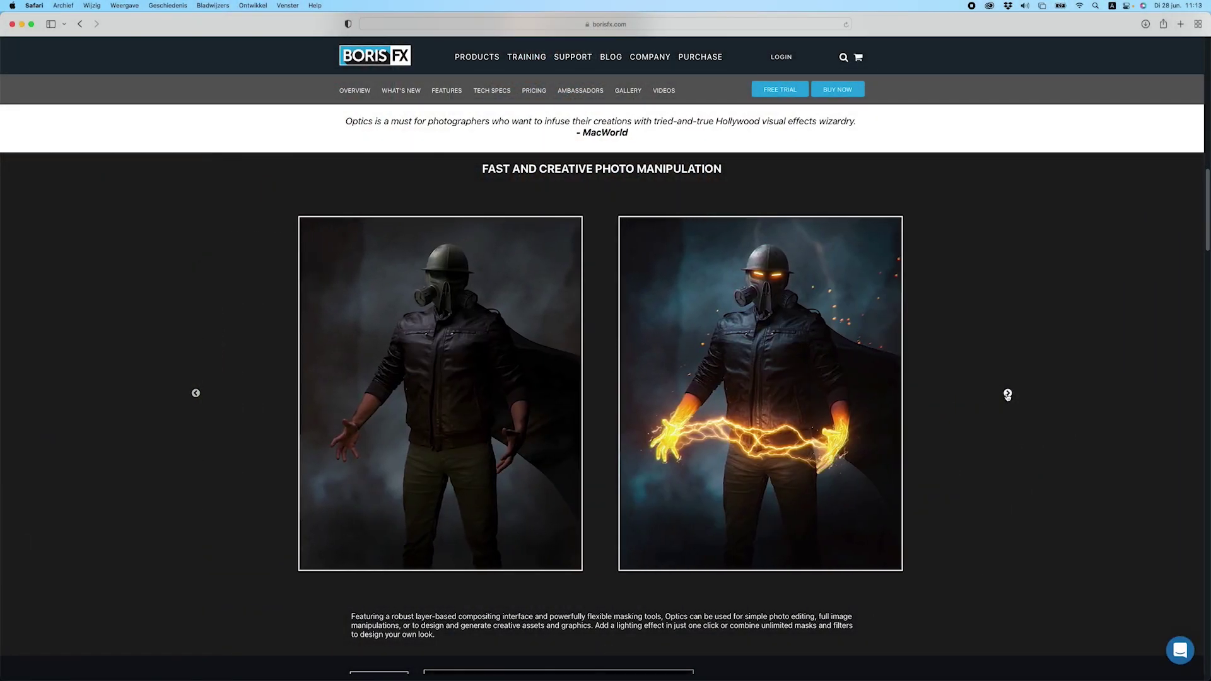
pyautogui.click(1007, 394)
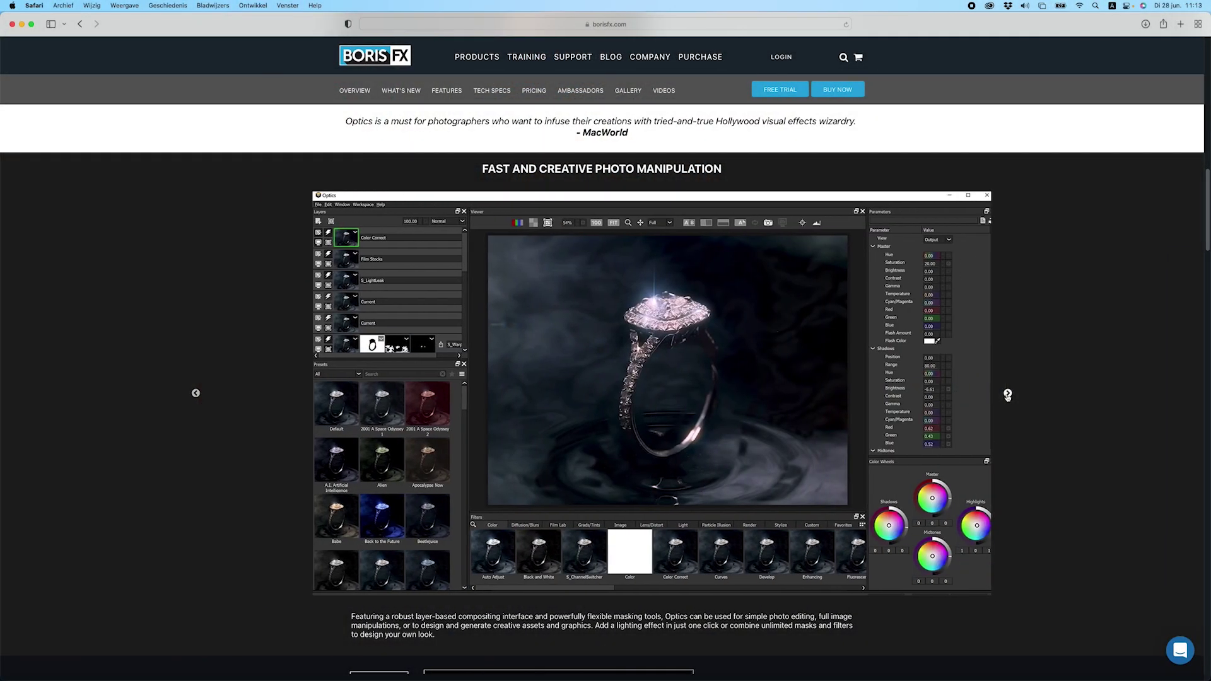
pyautogui.click(1008, 395)
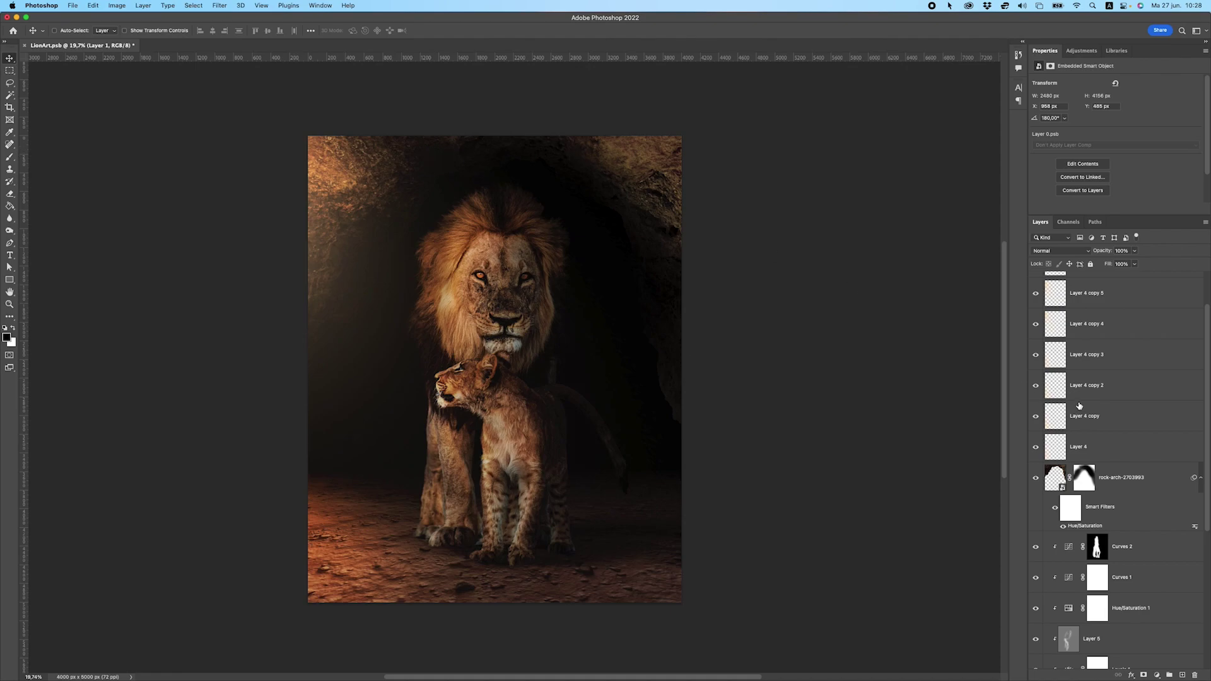
# Review the layer stack of the lion composite in Photoshop, from the Layer 4 copies to the adjustment layers.
pyautogui.scroll(2, 1079, 406)
pyautogui.click(1089, 302)
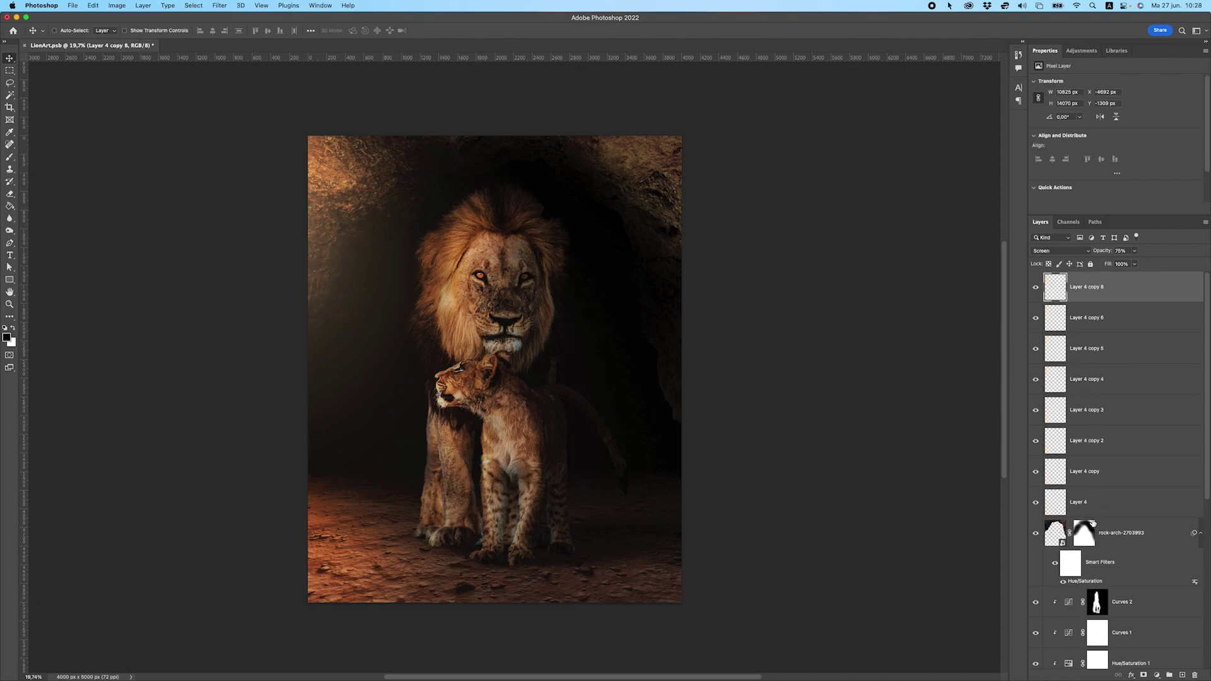
pyautogui.scroll(-5, 1093, 523)
pyautogui.scroll(2, 549, 183)
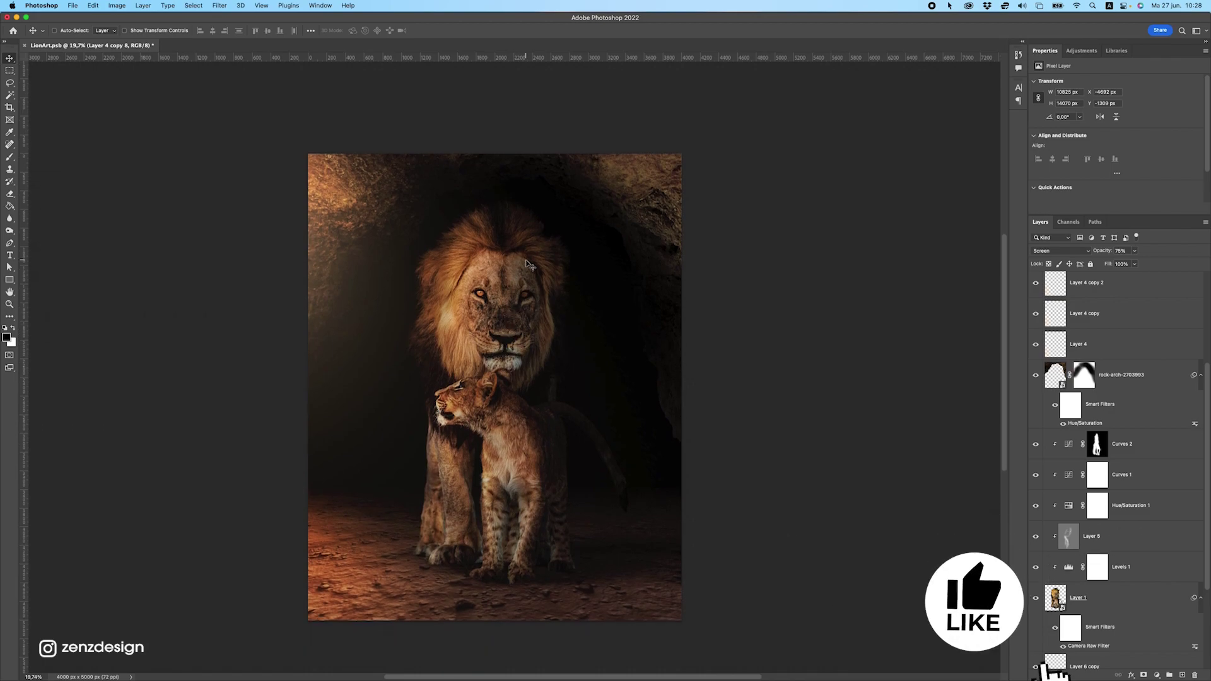
pyautogui.scroll(5, 1114, 379)
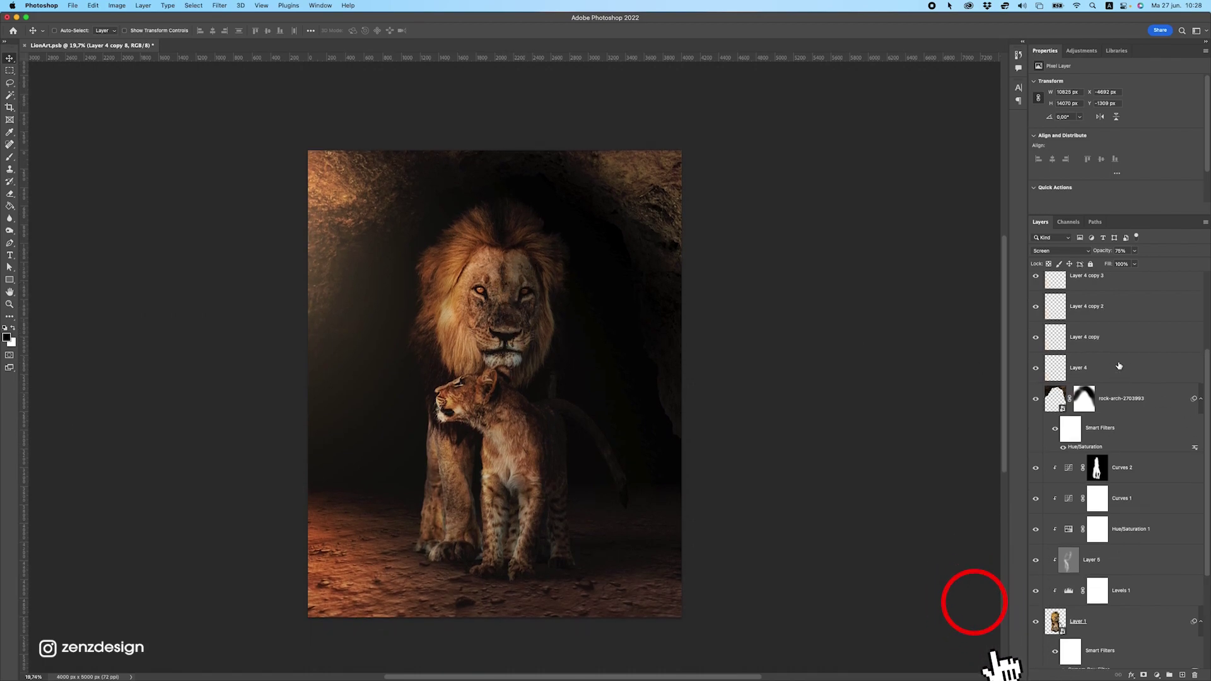
pyautogui.click(1116, 324)
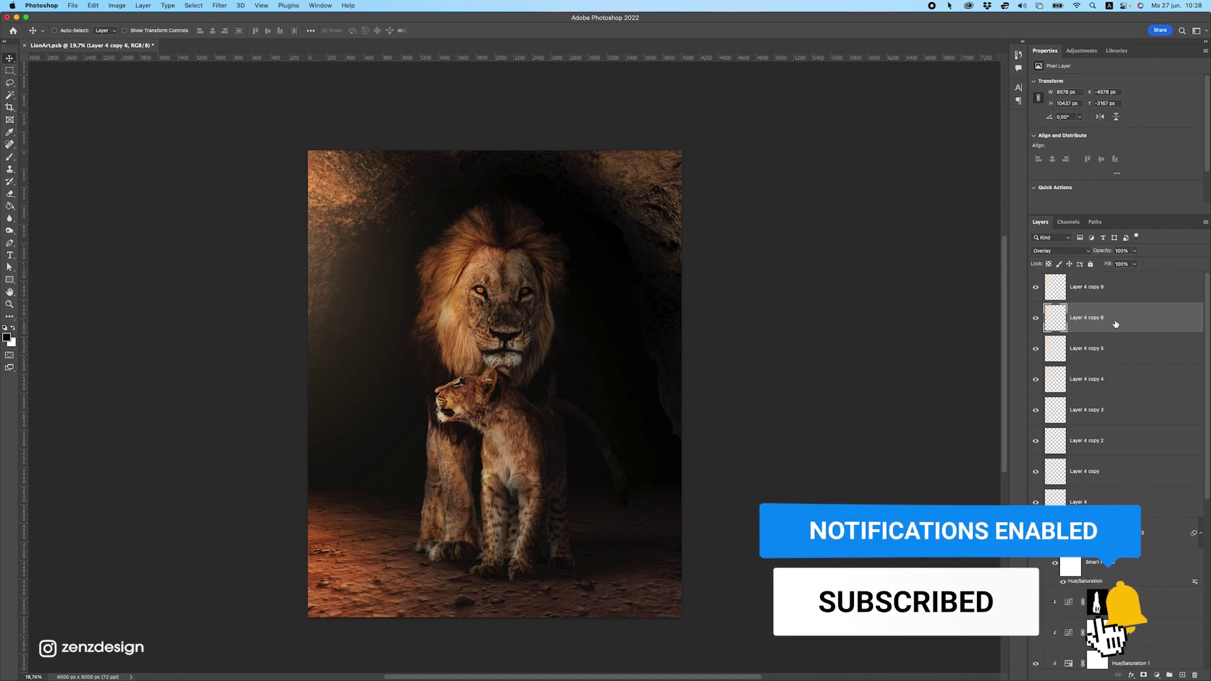
# Stamp all visible layers into a new layer above Layer 4 copy 8 and convert it to a smart object.
pyautogui.click(1108, 298)
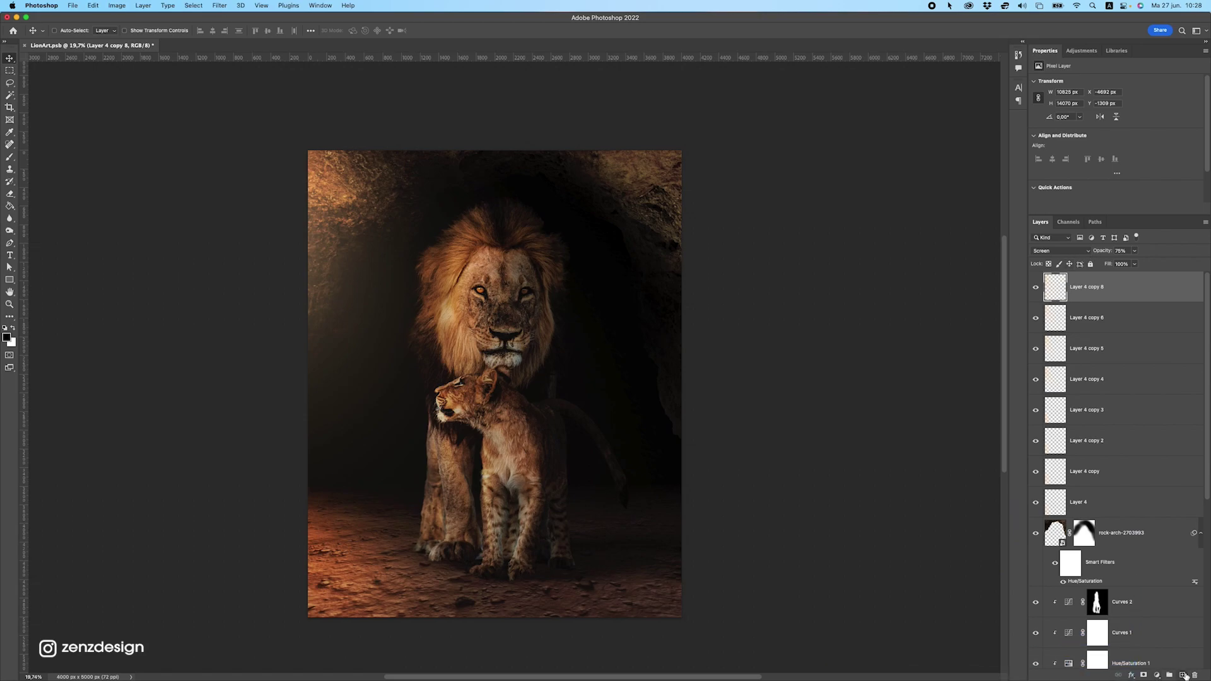
pyautogui.click(1183, 675)
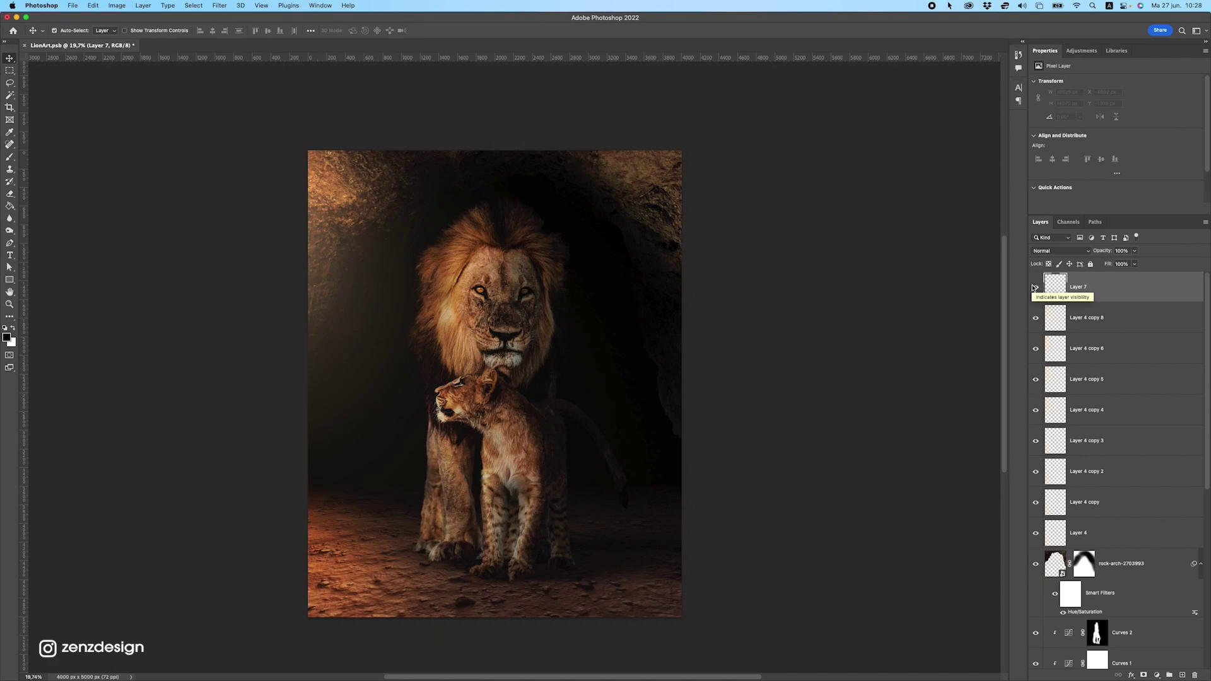
pyautogui.press('super+alt+shift+e')
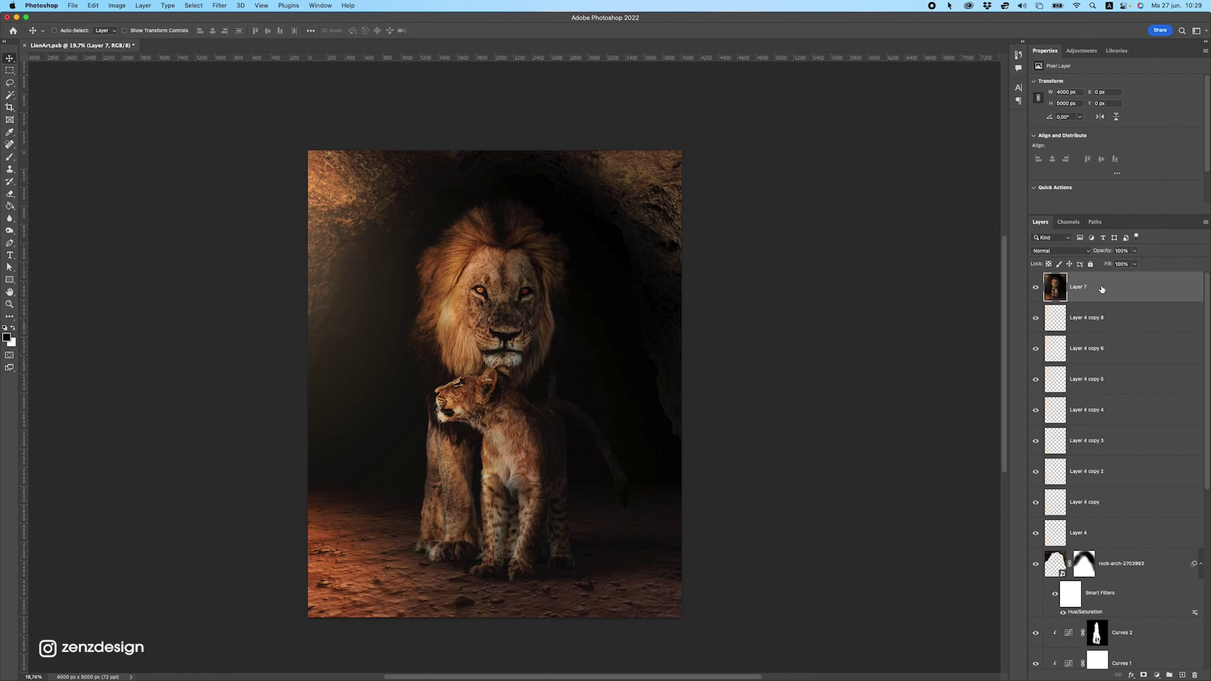
pyautogui.rightClick(1104, 289)
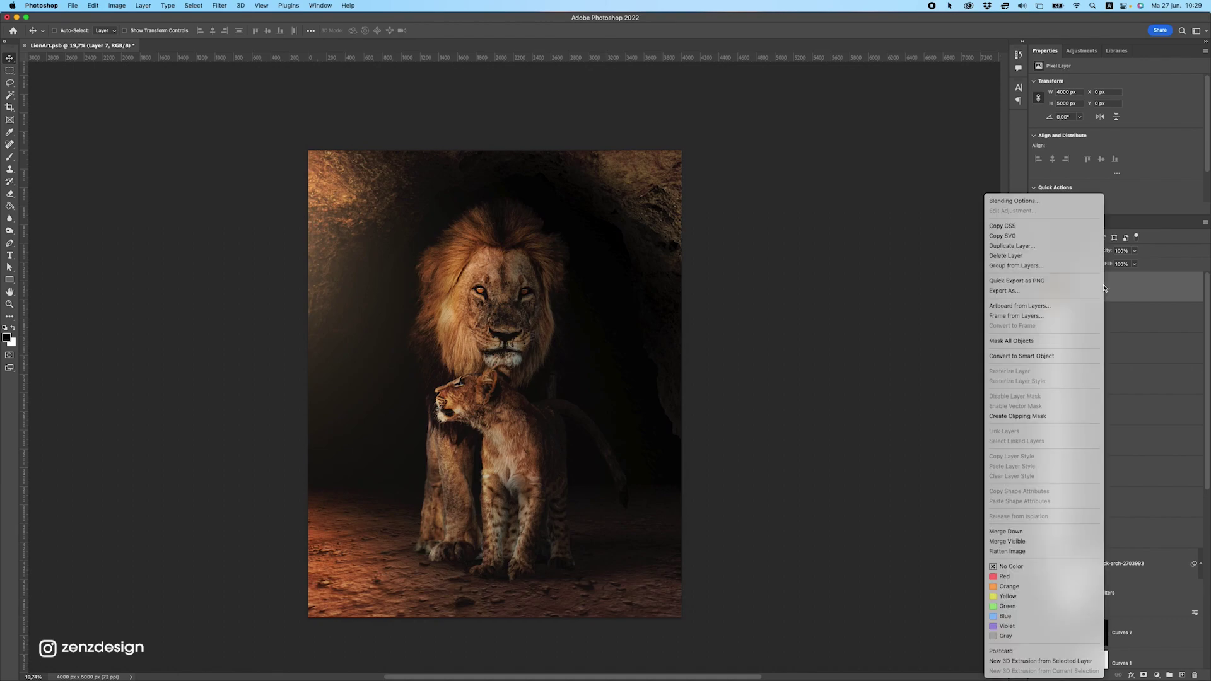
pyautogui.click(1037, 357)
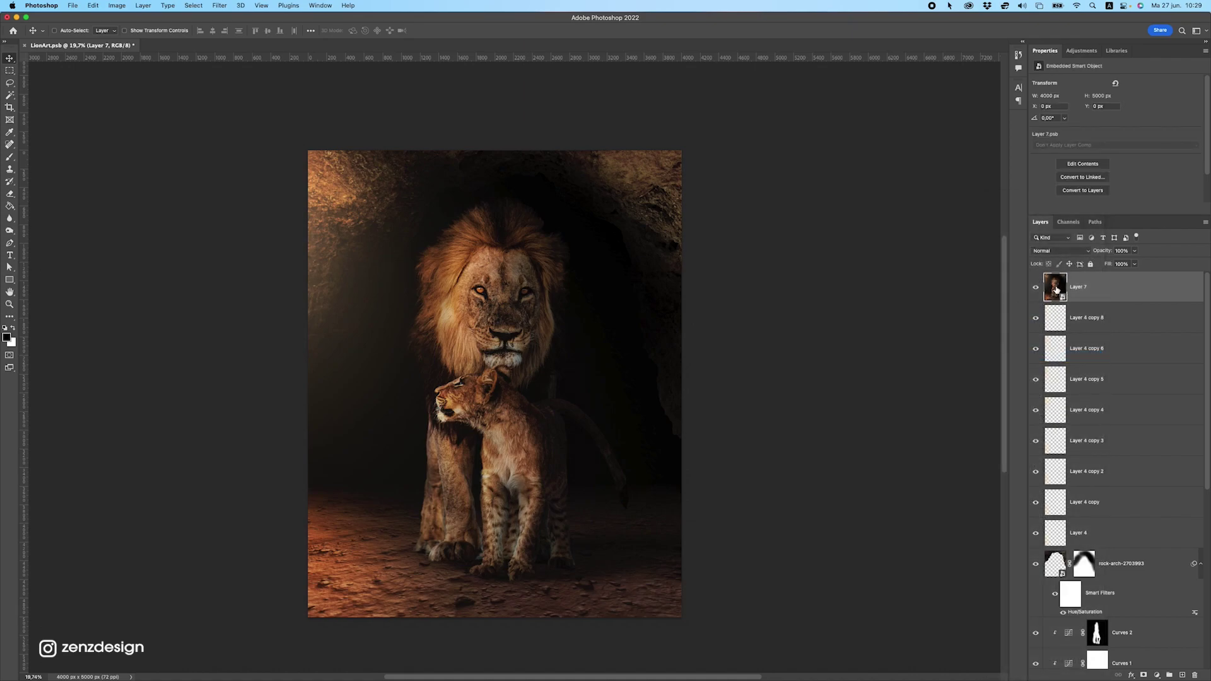
# Open the stamped smart object in the Boris FX Optics 2022 filter.
pyautogui.click(227, 5)
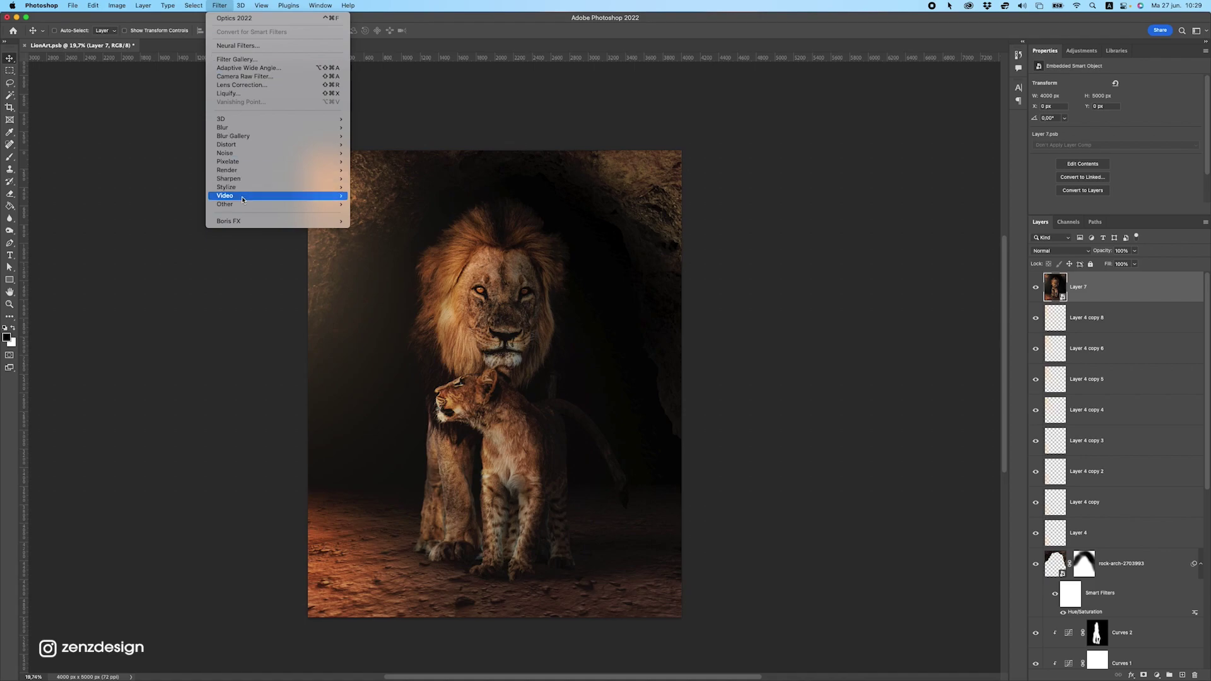
pyautogui.moveTo(255, 220)
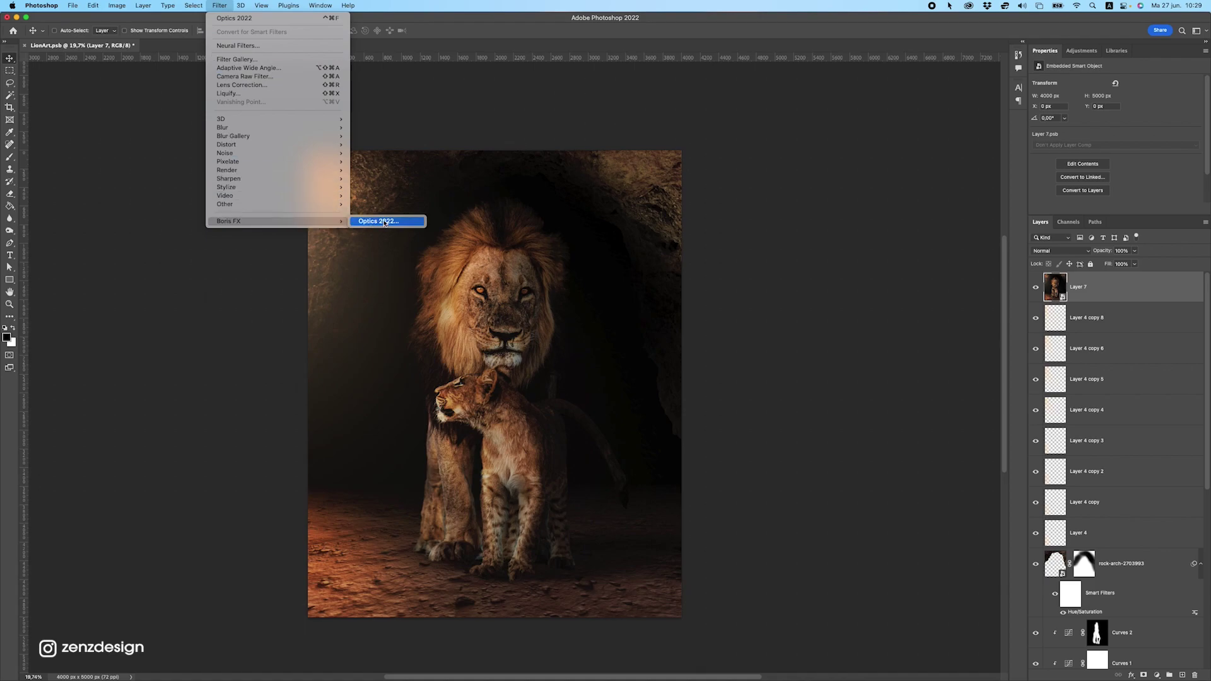
pyautogui.click(384, 222)
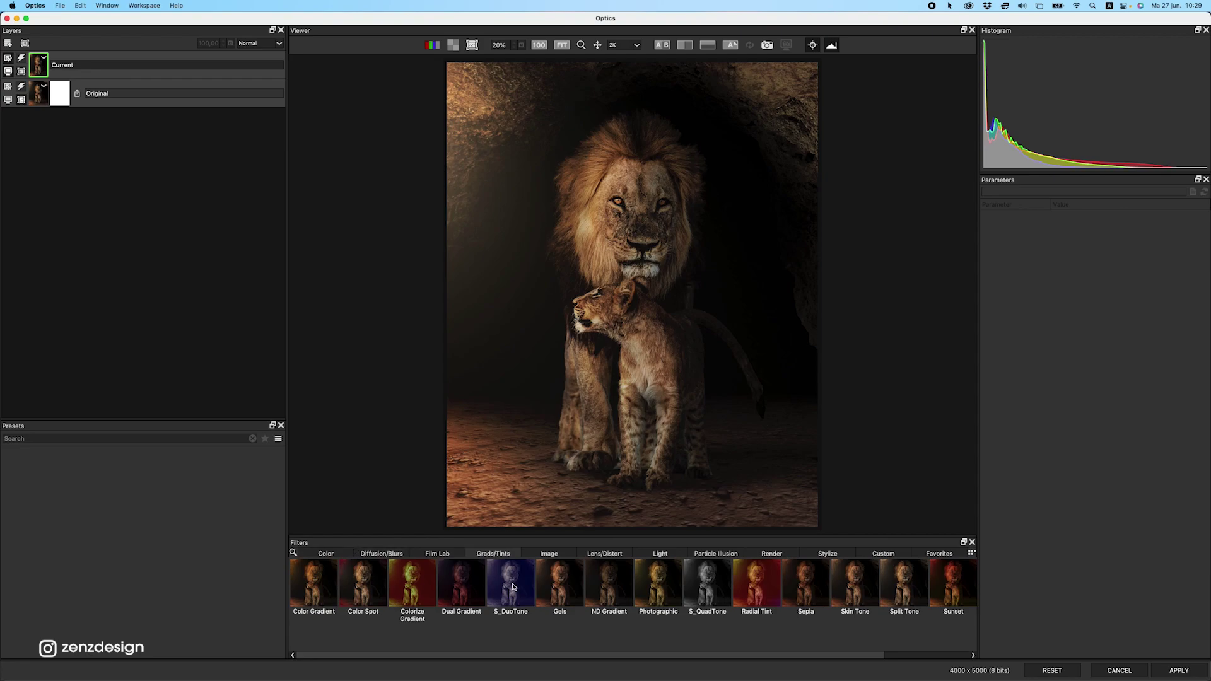
pyautogui.click(105, 488)
# Apply the ReLight filter from the Light category to the image.
pyautogui.click(663, 554)
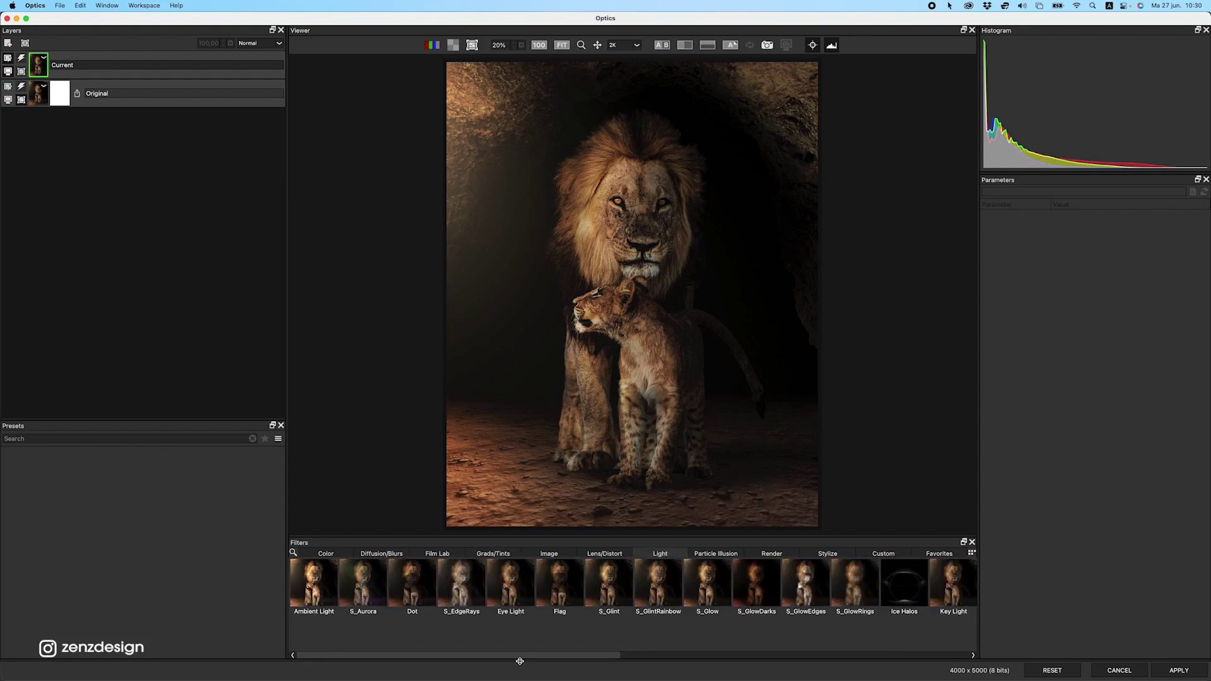
pyautogui.hscroll(2, 528, 656)
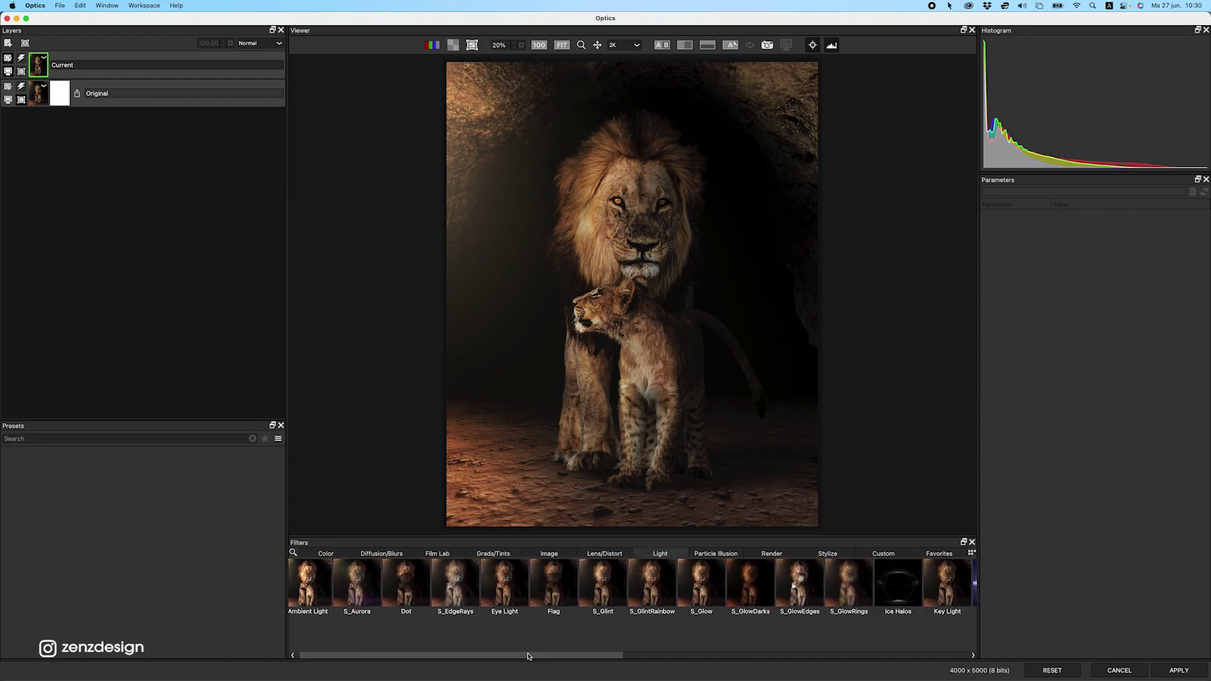
pyautogui.moveTo(529, 656); pyautogui.dragTo(792, 651)
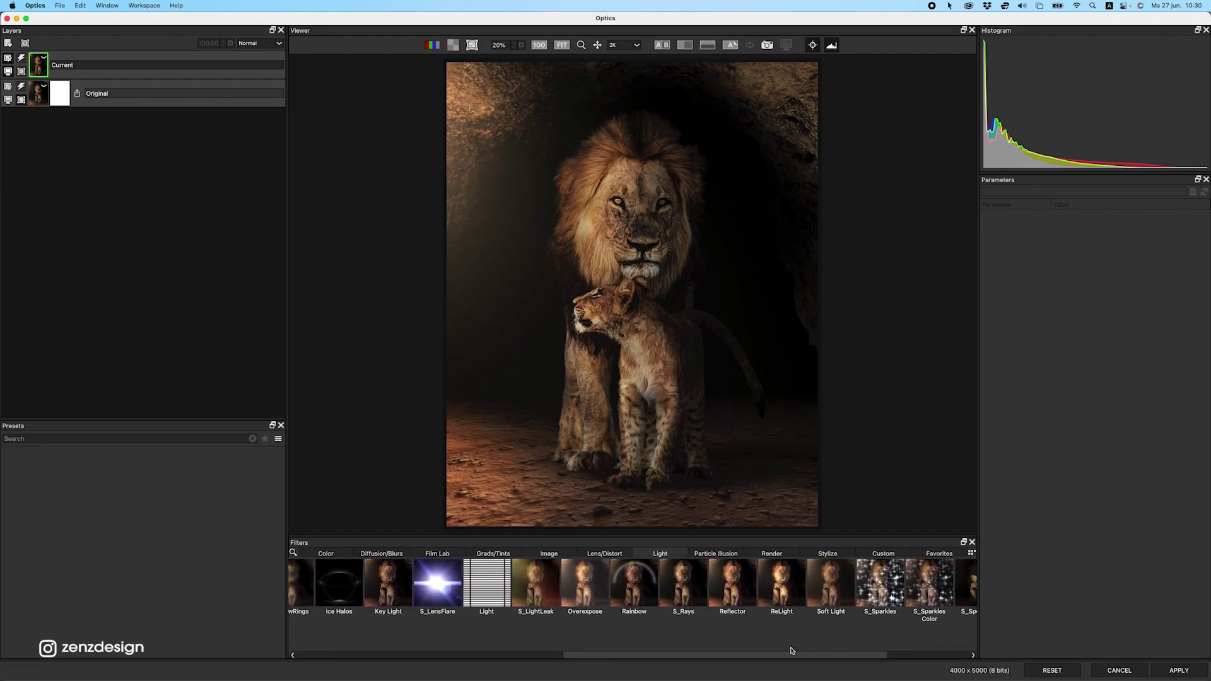
pyautogui.click(781, 583)
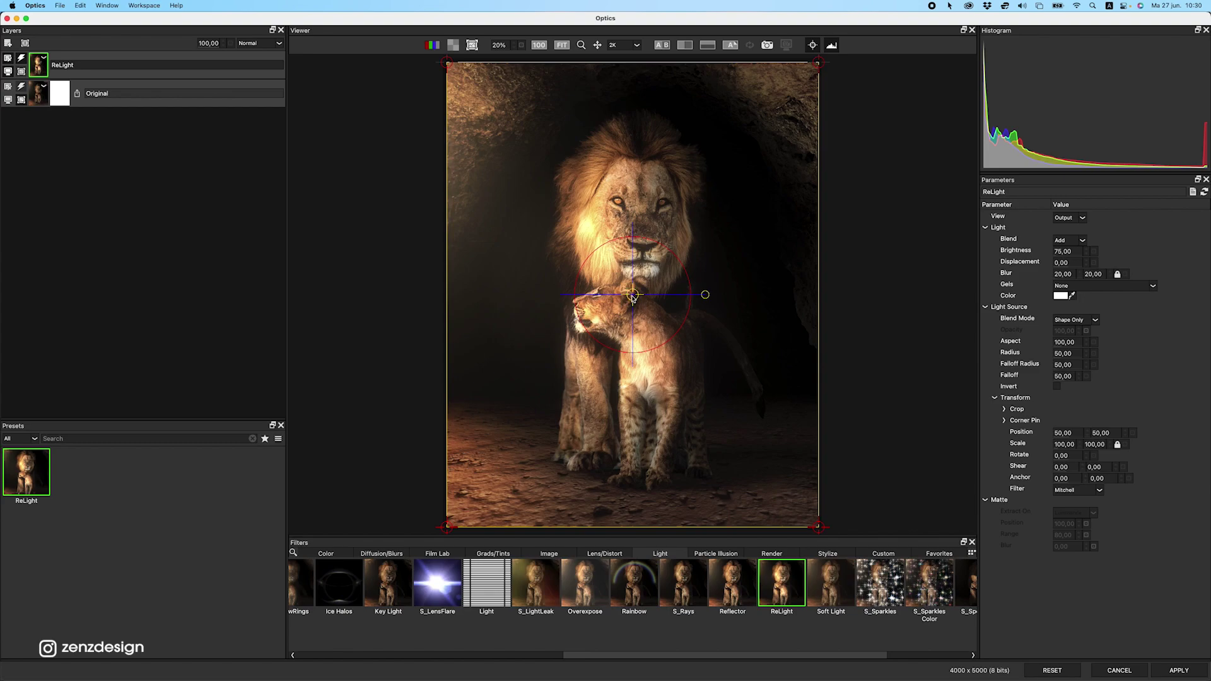
# Move the ReLight source onto the upper-left cave wall at about position 5.09, 21.36 and stretch its lower corners beyond the image.
pyautogui.moveTo(632, 295); pyautogui.dragTo(477, 169)
pyautogui.moveTo(647, 386); pyautogui.dragTo(823, 550)
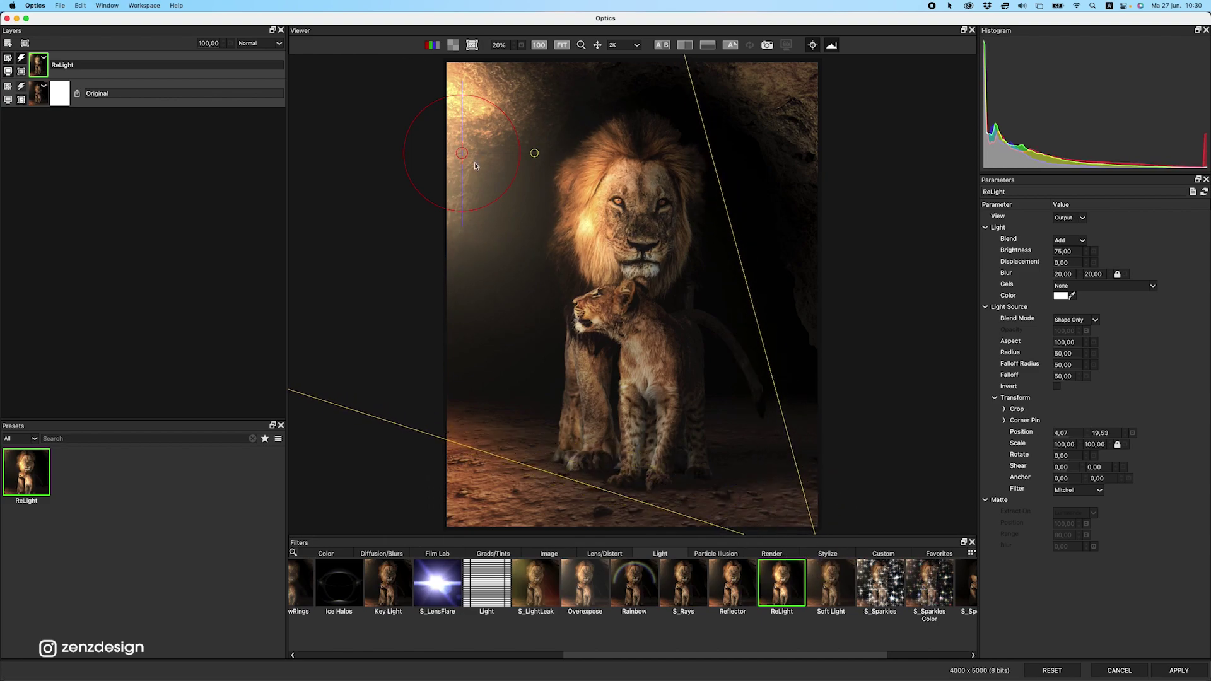
pyautogui.moveTo(462, 153)
pyautogui.mouseDown()
pyautogui.moveTo(467, 177)
pyautogui.moveTo(465, 162)
pyautogui.mouseUp()
pyautogui.scroll(-3, 578, 233)
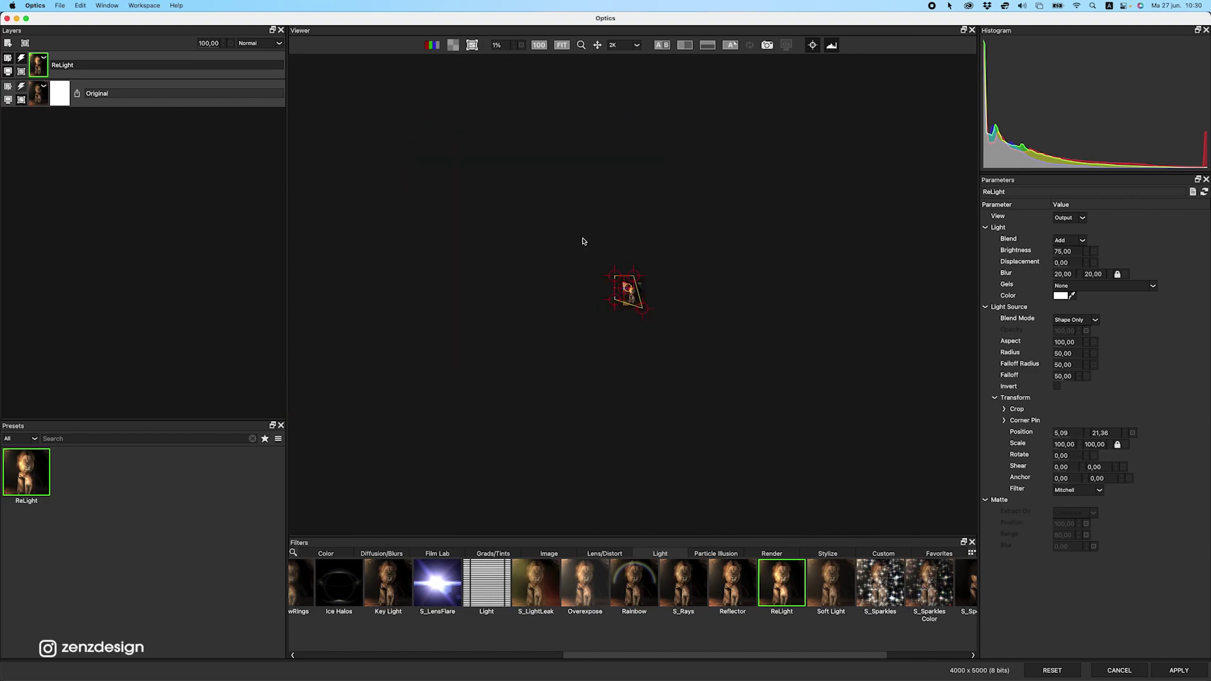
pyautogui.moveTo(439, 354)
pyautogui.mouseDown()
pyautogui.moveTo(473, 379)
pyautogui.moveTo(438, 408)
pyautogui.moveTo(447, 375)
pyautogui.mouseUp()
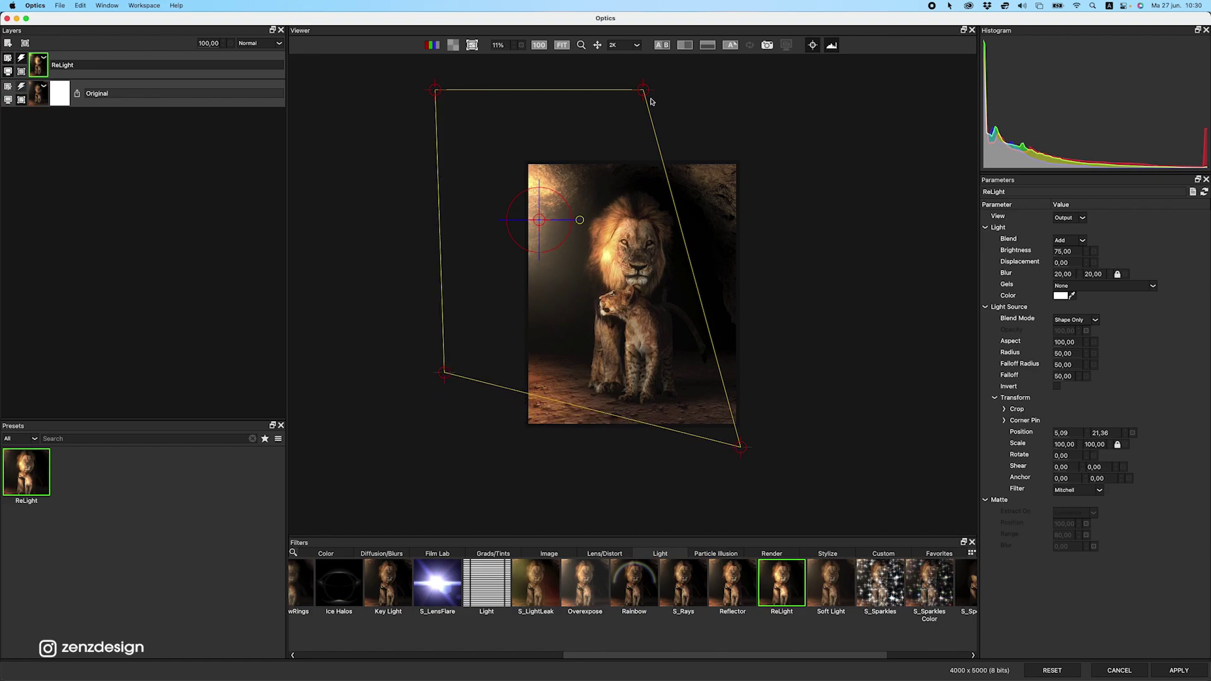
pyautogui.moveTo(741, 448); pyautogui.dragTo(823, 514)
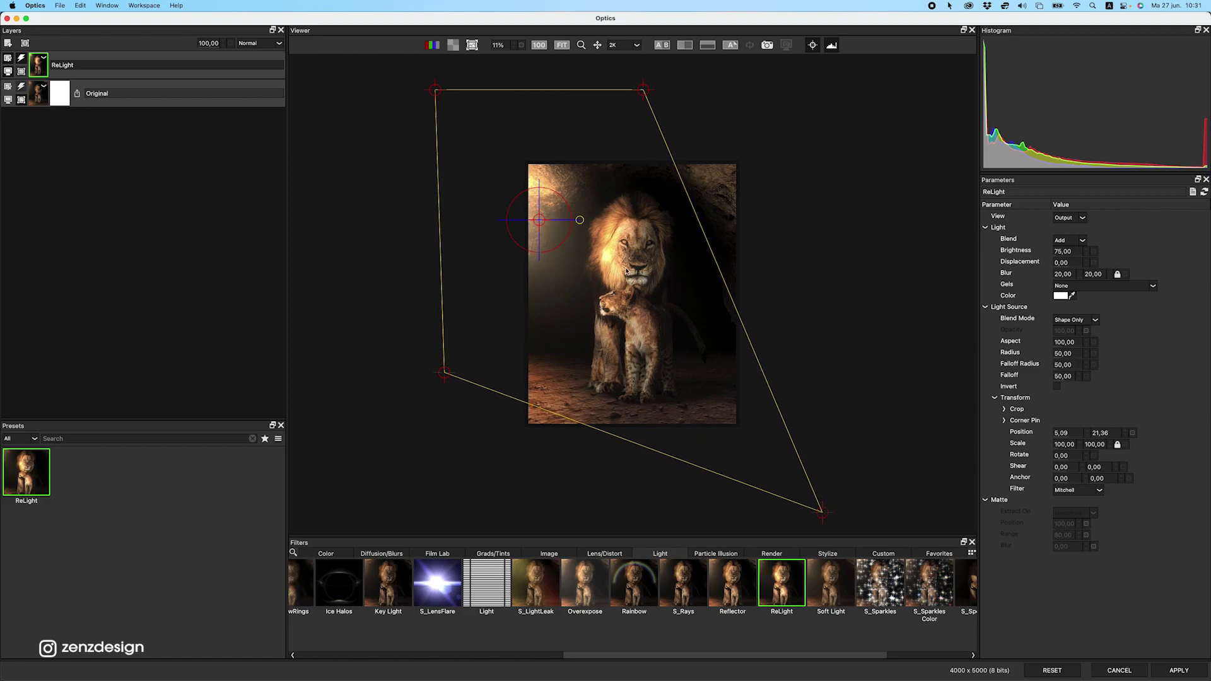
pyautogui.scroll(3, 666, 284)
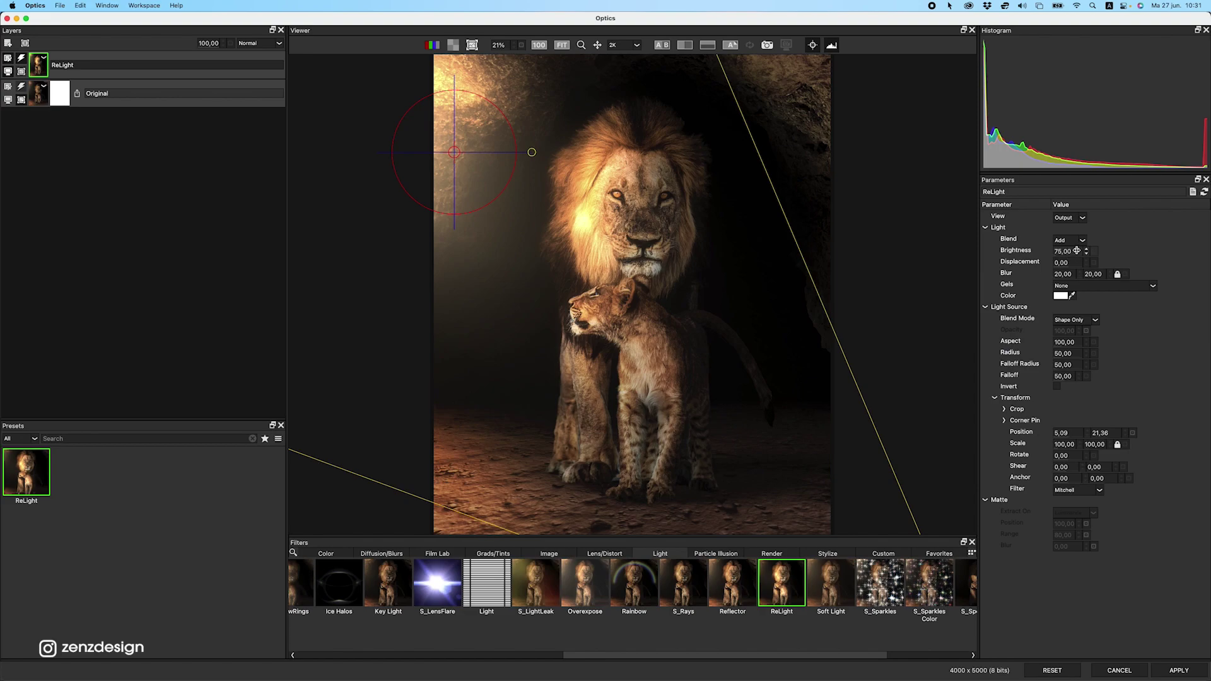
# Set the ReLight brightness to 81 and the blur to 26.
pyautogui.moveTo(1074, 244)
pyautogui.mouseDown()
pyautogui.moveTo(1075, 224)
pyautogui.moveTo(1075, 262)
pyautogui.moveTo(1076, 248)
pyautogui.mouseUp()
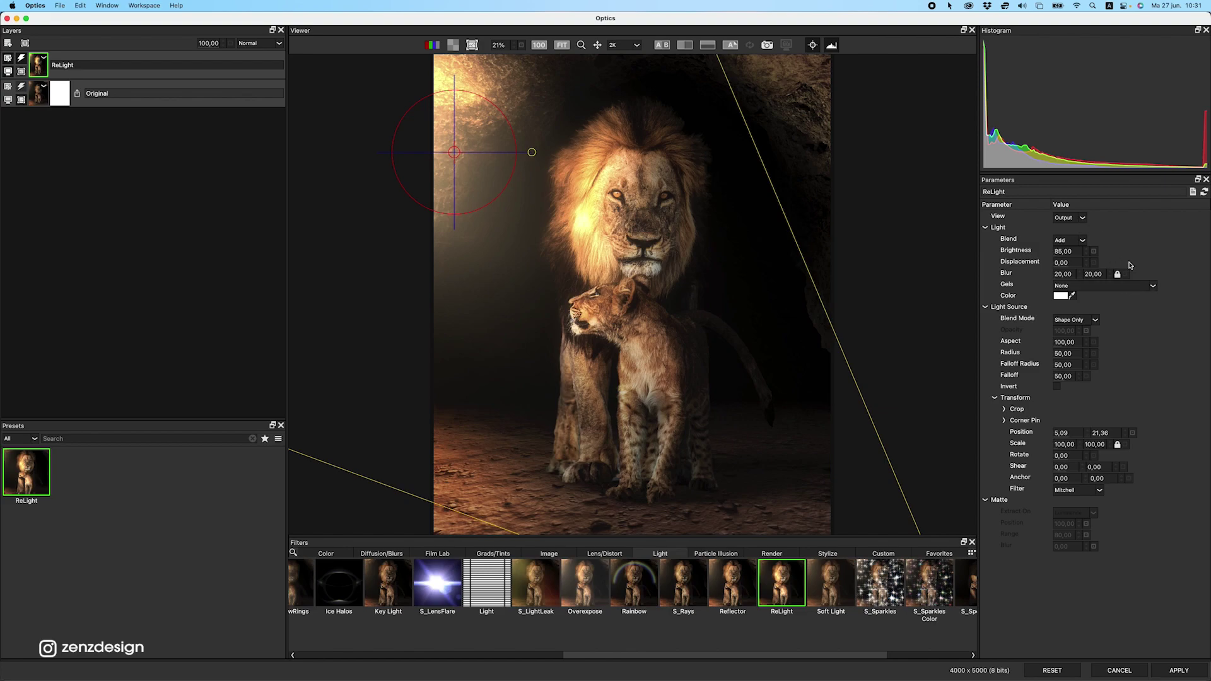
pyautogui.click(1064, 275)
pyautogui.write('41')
pyautogui.press('Return')
pyautogui.click(1073, 274)
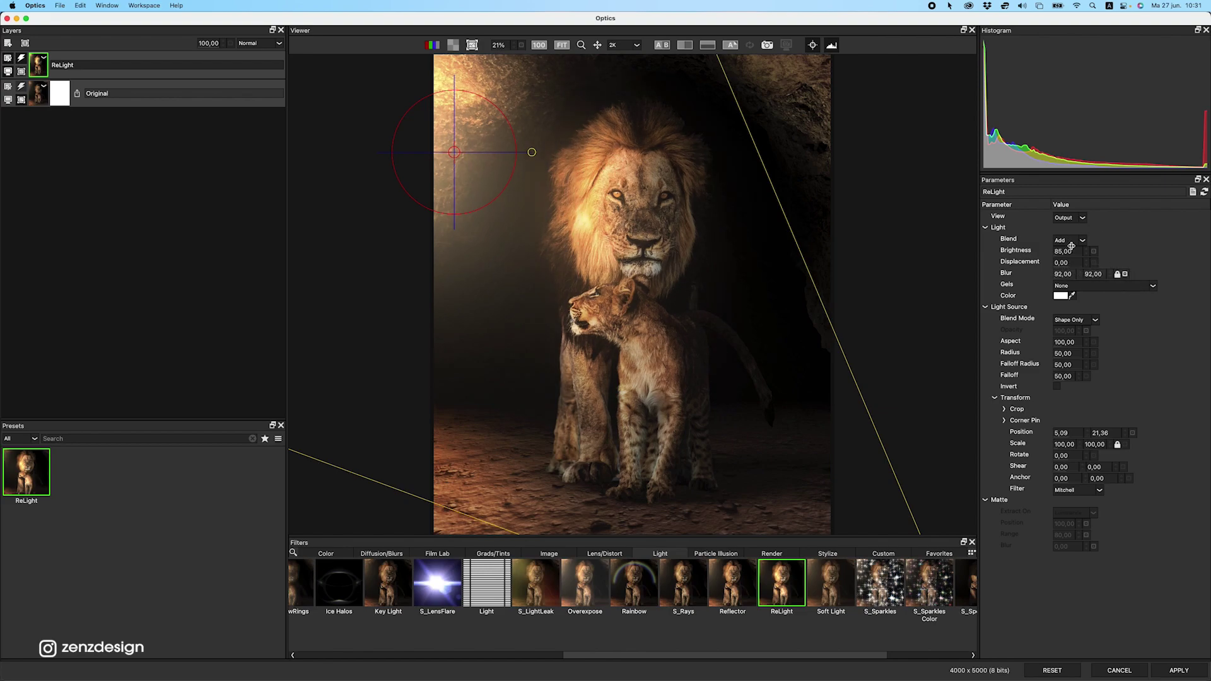
pyautogui.write('28')
pyautogui.press('Return')
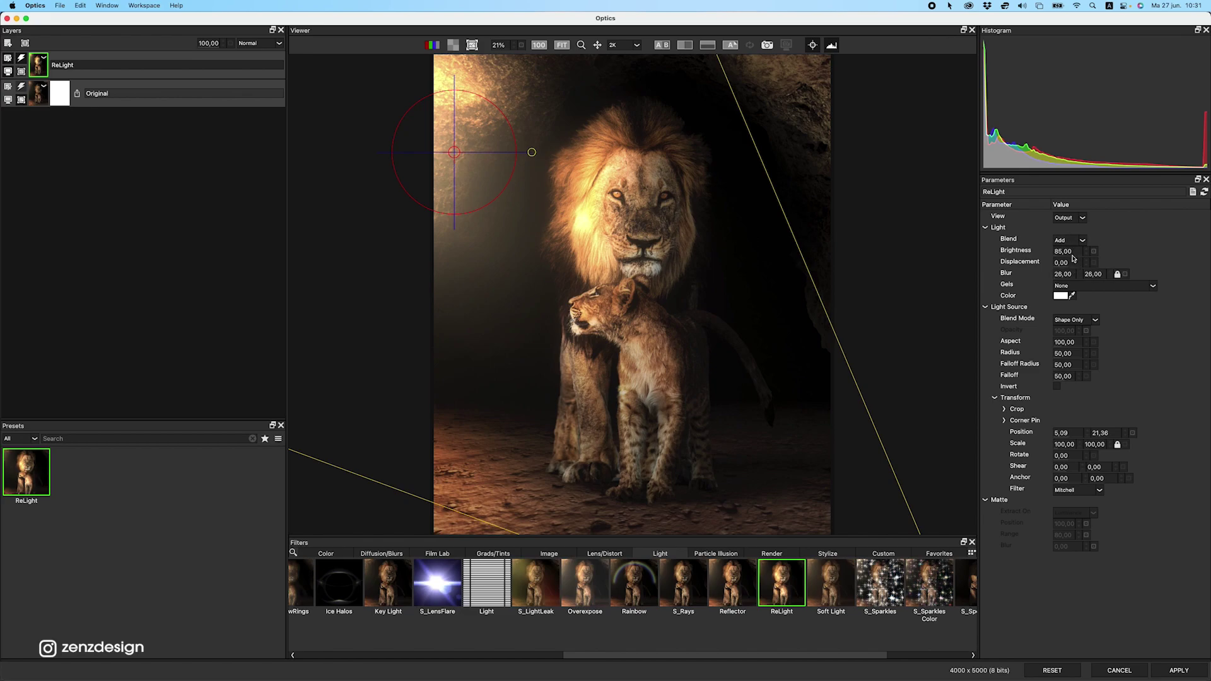
pyautogui.moveTo(1071, 254); pyautogui.dragTo(1071, 256)
# Shift the light source to about position 1.79, 24.10 and compare the image with and without the ReLight effect.
pyautogui.moveTo(458, 152)
pyautogui.mouseDown()
pyautogui.moveTo(459, 169)
pyautogui.moveTo(422, 168)
pyautogui.moveTo(442, 166)
pyautogui.mouseUp()
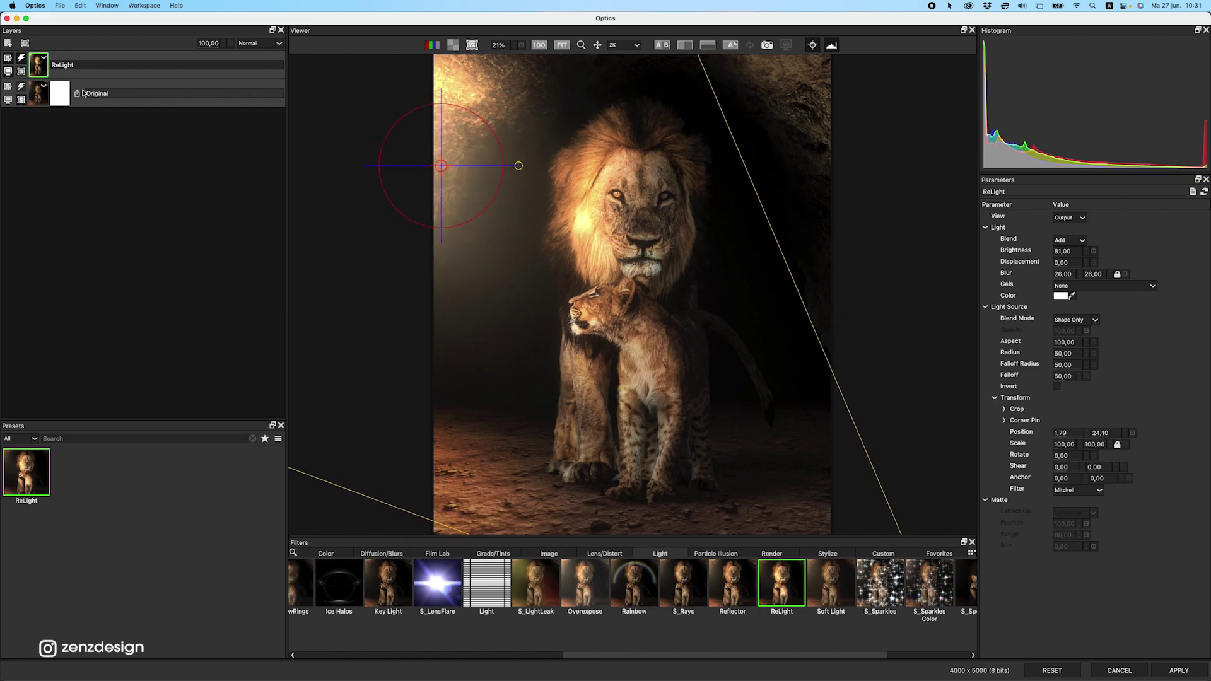
pyautogui.doubleClick(21, 59)
pyautogui.click(20, 59)
pyautogui.click(20, 59)
pyautogui.click(21, 59)
pyautogui.click(20, 60)
# Add a layer with the PI Smoke particle filter and move the fog left of the lion, to world center about 24.02, 48.67.
pyautogui.click(8, 44)
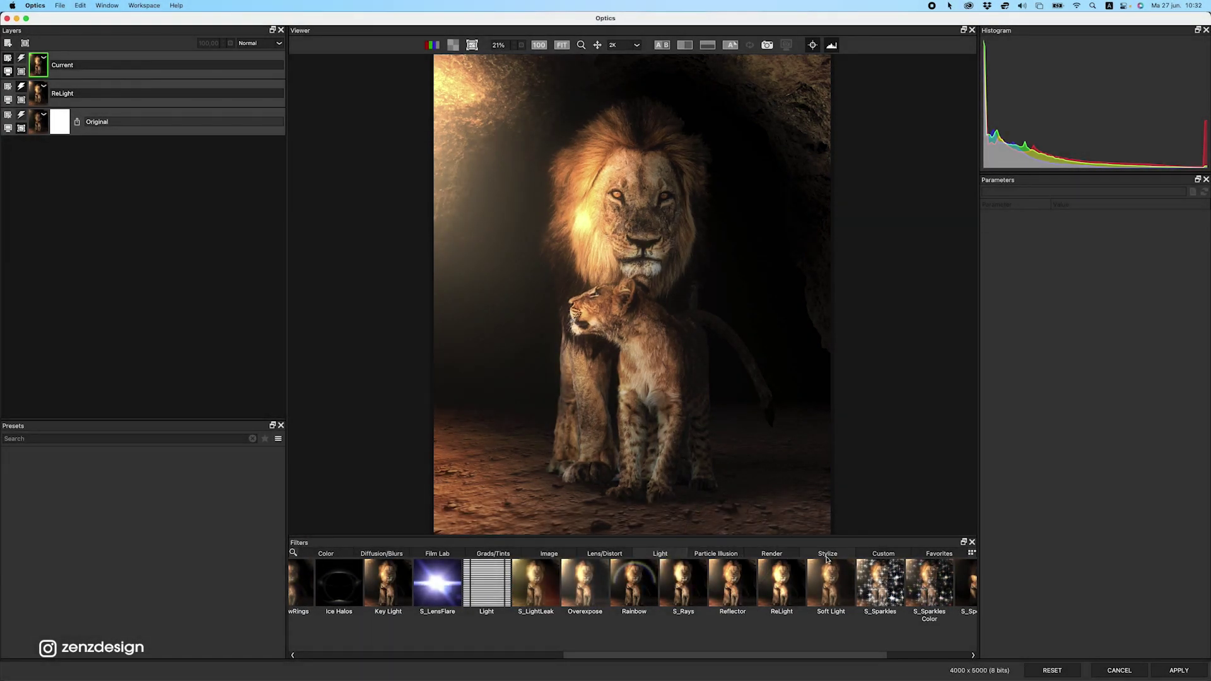
pyautogui.click(723, 557)
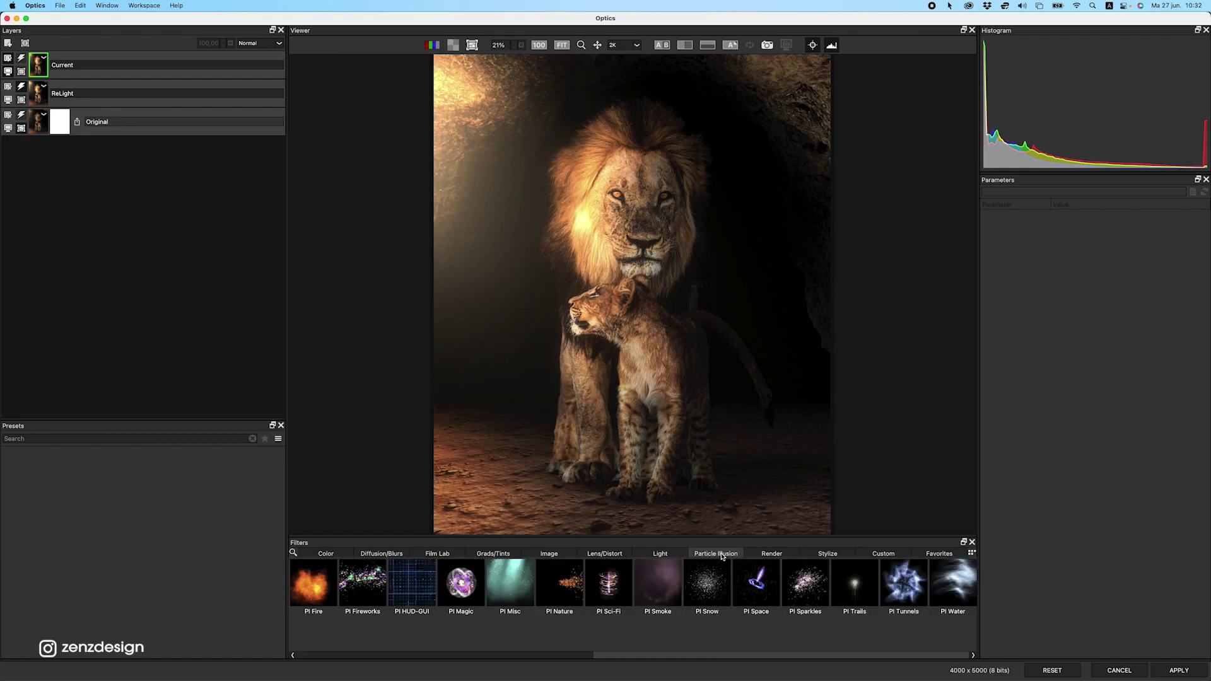
pyautogui.moveTo(743, 657); pyautogui.dragTo(410, 665)
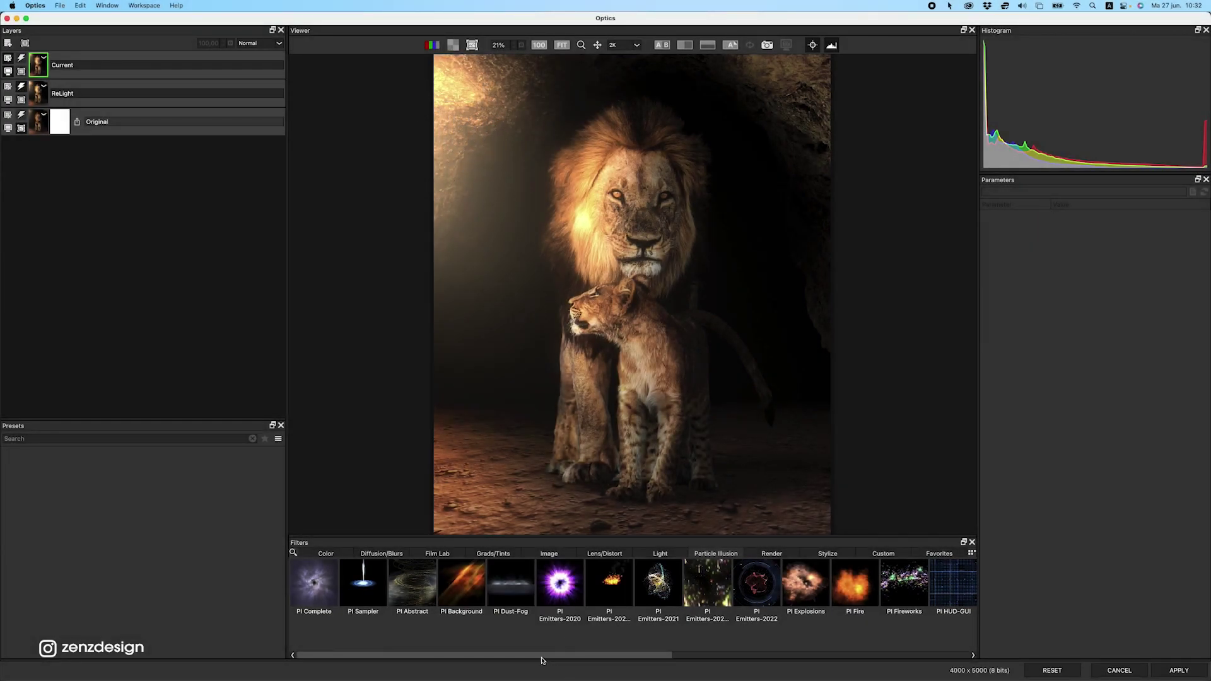
pyautogui.moveTo(445, 660); pyautogui.dragTo(718, 641)
pyautogui.click(733, 587)
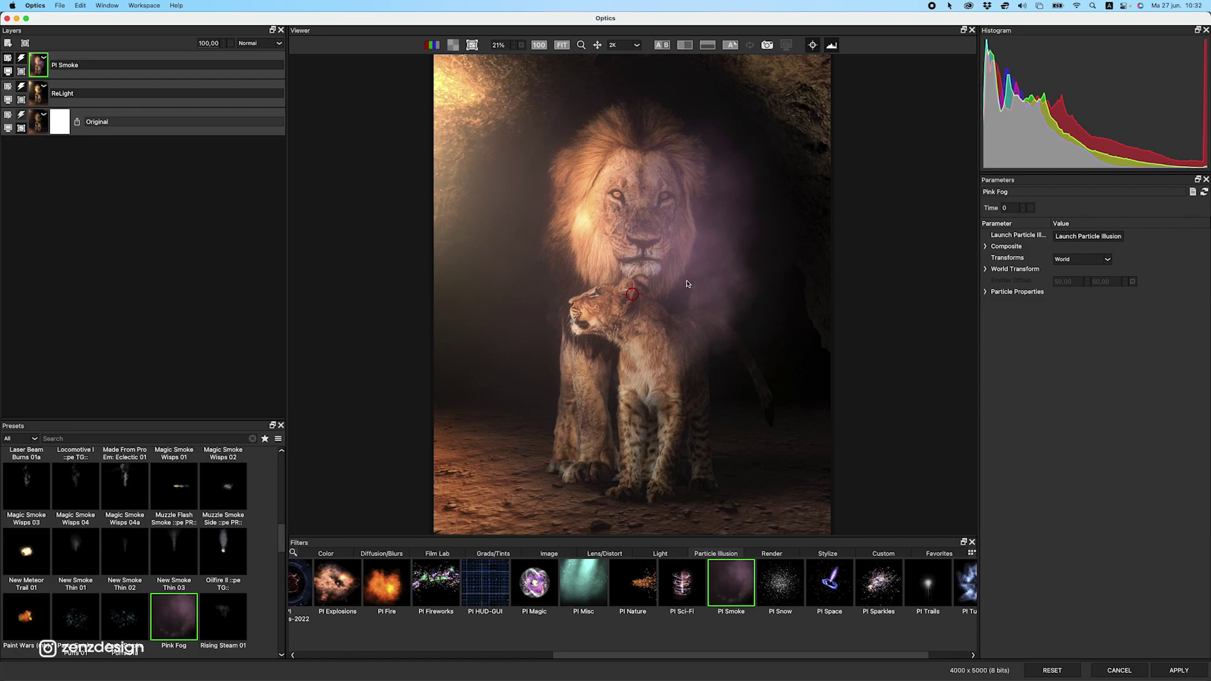
pyautogui.moveTo(632, 295); pyautogui.dragTo(533, 282)
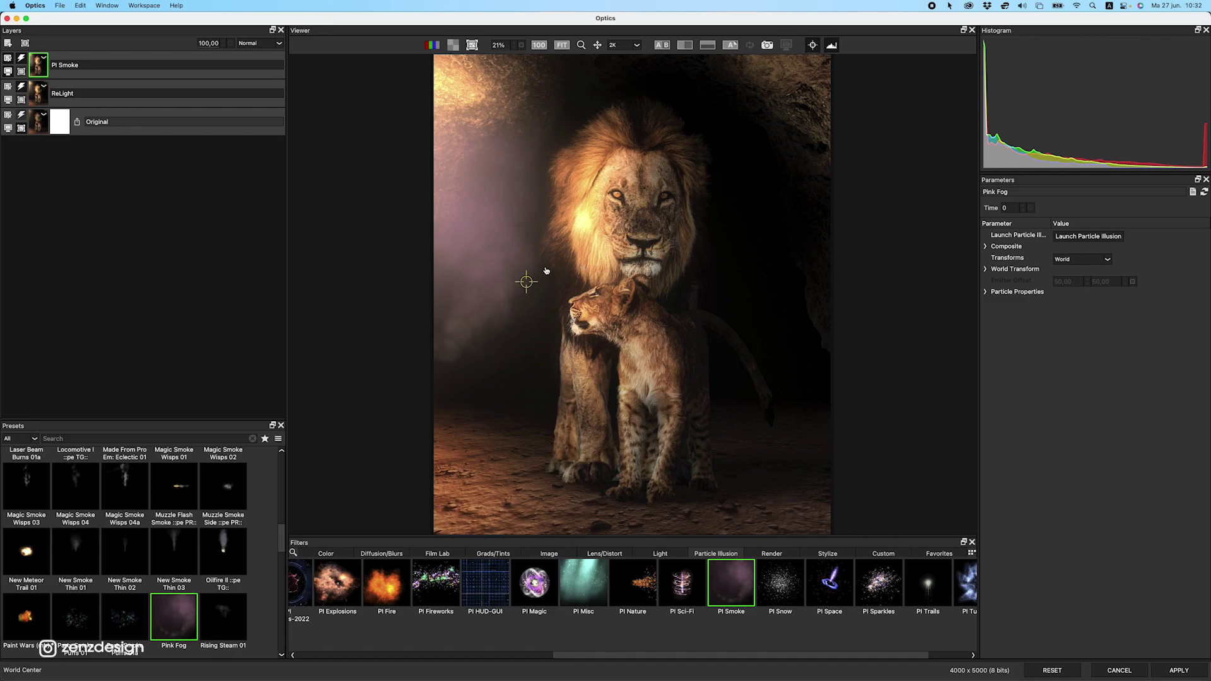
pyautogui.moveTo(547, 267); pyautogui.dragTo(529, 288)
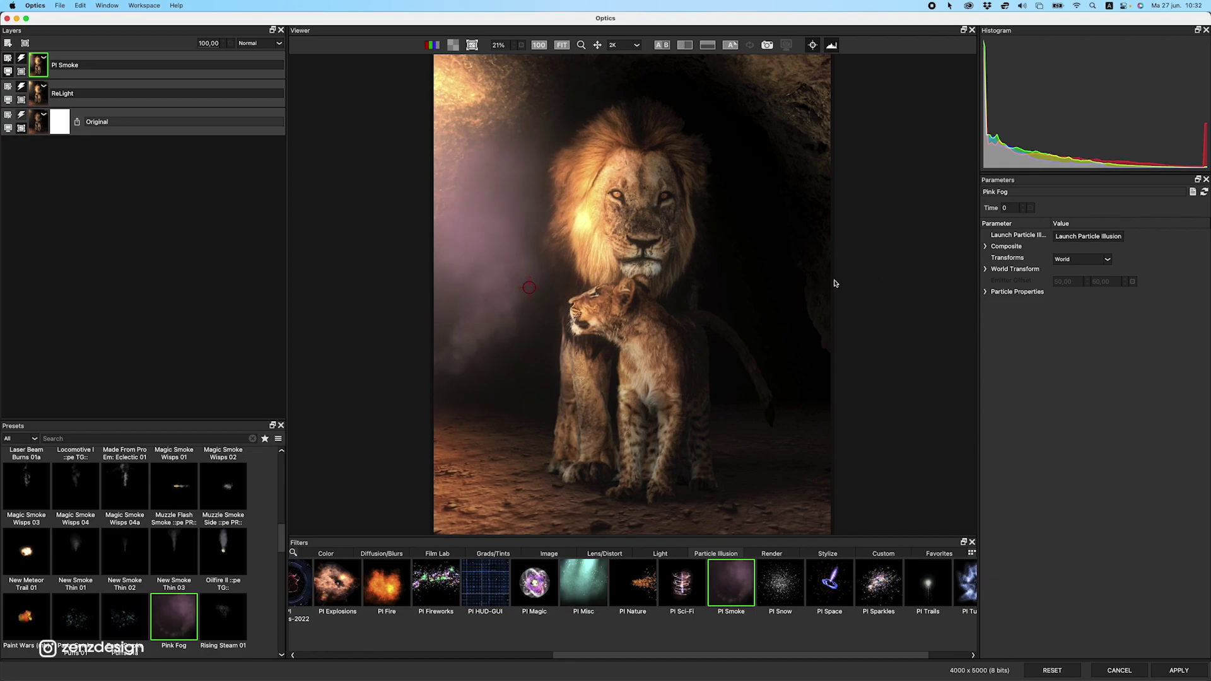
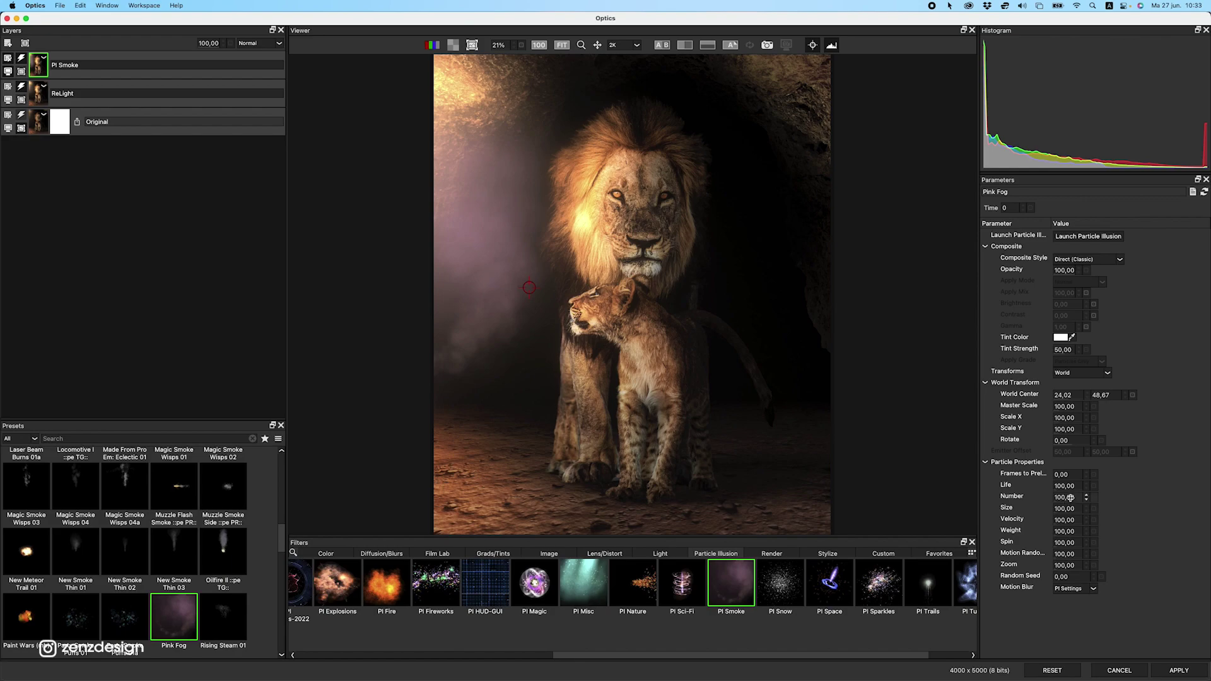
# Set the fog's life to 83, number to 96 and size to 122, and give it a yellow tint.
pyautogui.moveTo(1066, 486); pyautogui.dragTo(1076, 508)
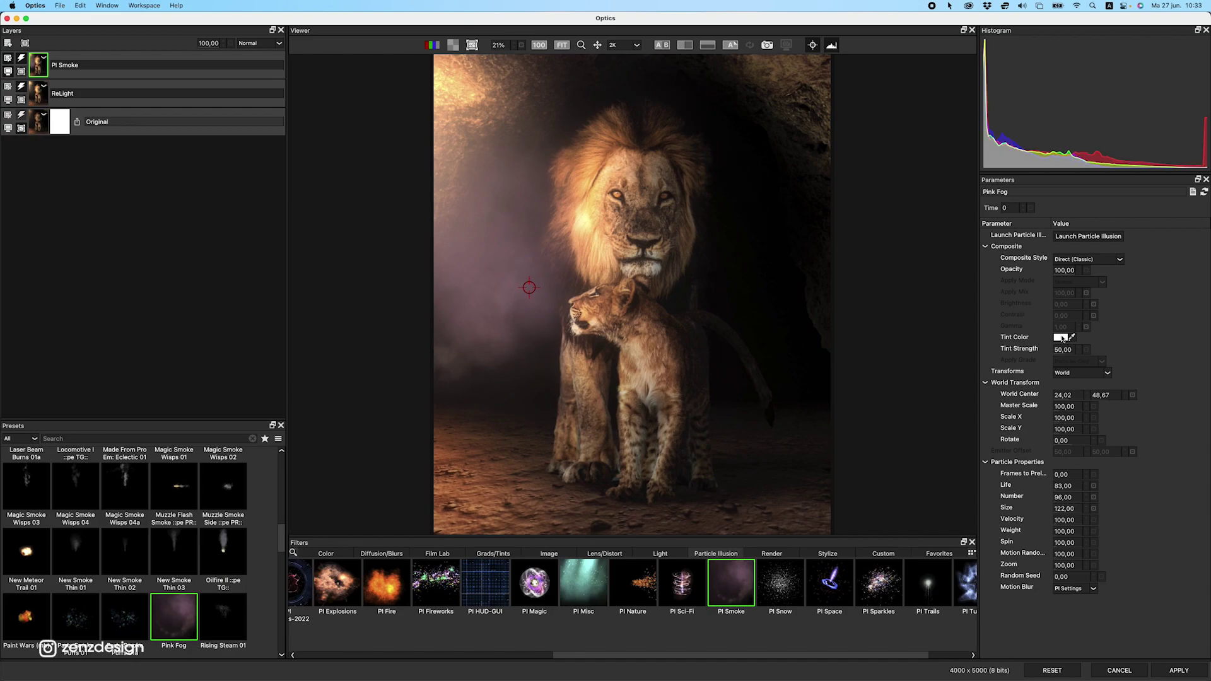
pyautogui.click(1061, 338)
pyautogui.moveTo(733, 303); pyautogui.dragTo(750, 282)
pyautogui.click(754, 393)
# Shift the fog to world center about 20.80, 49.43 and set master scale to 111, Scale X to 99, weight to 93 and spin to 232.
pyautogui.moveTo(533, 296)
pyautogui.mouseDown()
pyautogui.moveTo(523, 238)
pyautogui.moveTo(520, 324)
pyautogui.moveTo(519, 264)
pyautogui.moveTo(530, 307)
pyautogui.mouseUp()
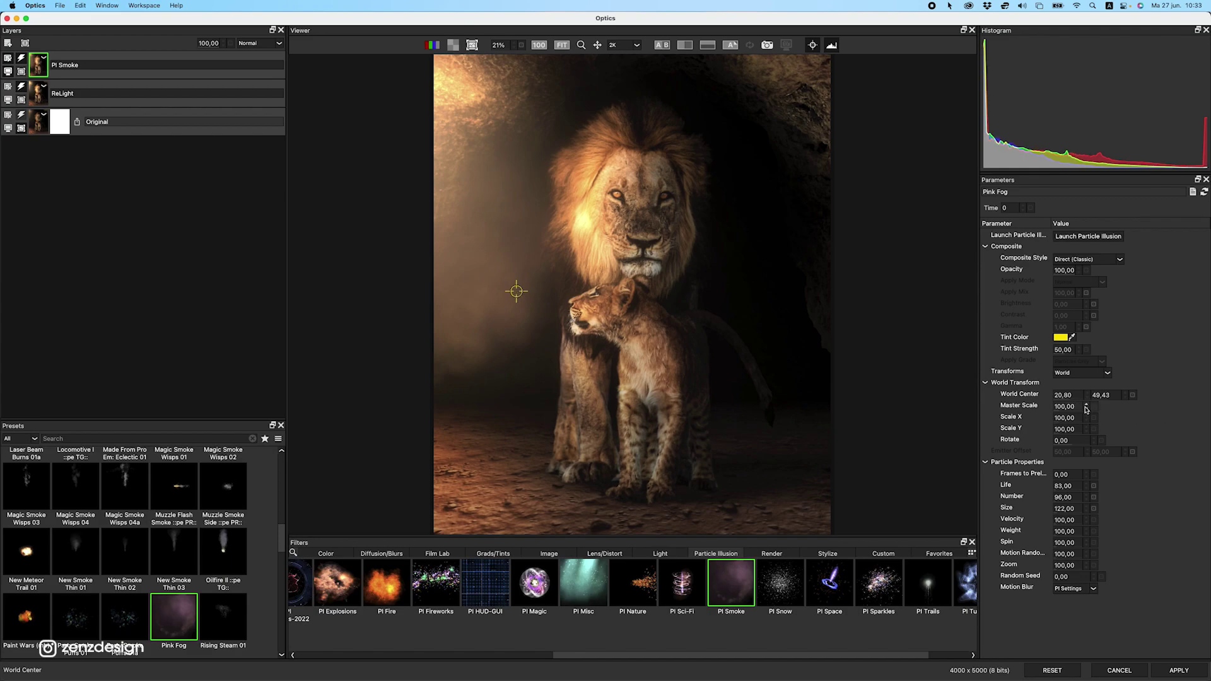
pyautogui.moveTo(1089, 408); pyautogui.dragTo(1089, 404)
pyautogui.moveTo(1056, 366); pyautogui.dragTo(1063, 414)
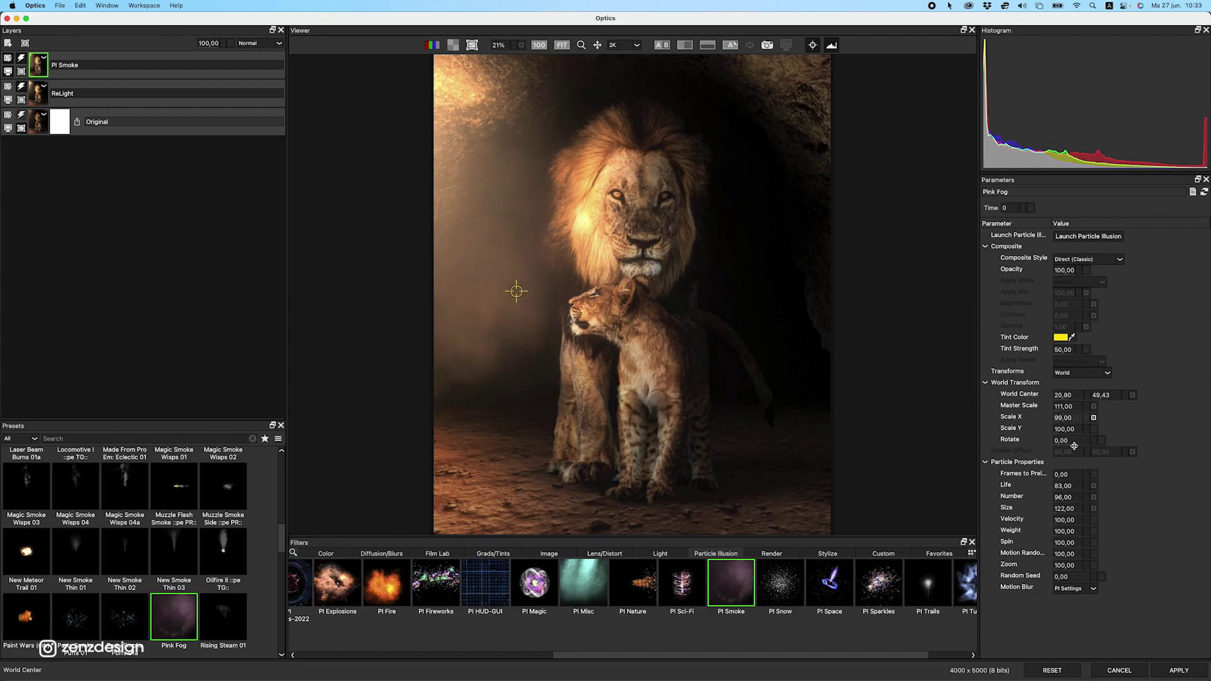
pyautogui.moveTo(1066, 530); pyautogui.dragTo(1035, 441)
# Set the fog's opacity to 82 and reposition it beside the lion at world center about 20.56, 43.80.
pyautogui.moveTo(519, 293); pyautogui.dragTo(529, 244)
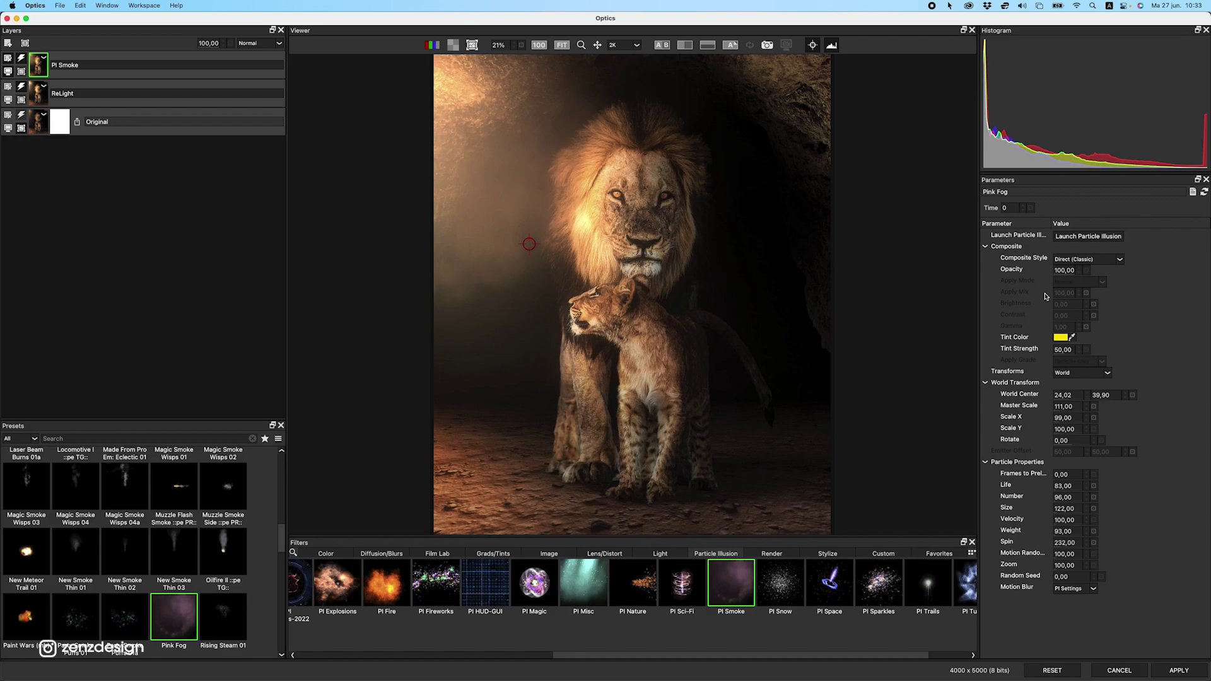
pyautogui.moveTo(1081, 271)
pyautogui.mouseDown()
pyautogui.moveTo(1073, 313)
pyautogui.moveTo(1072, 278)
pyautogui.mouseUp()
pyautogui.moveTo(531, 248); pyautogui.dragTo(516, 268)
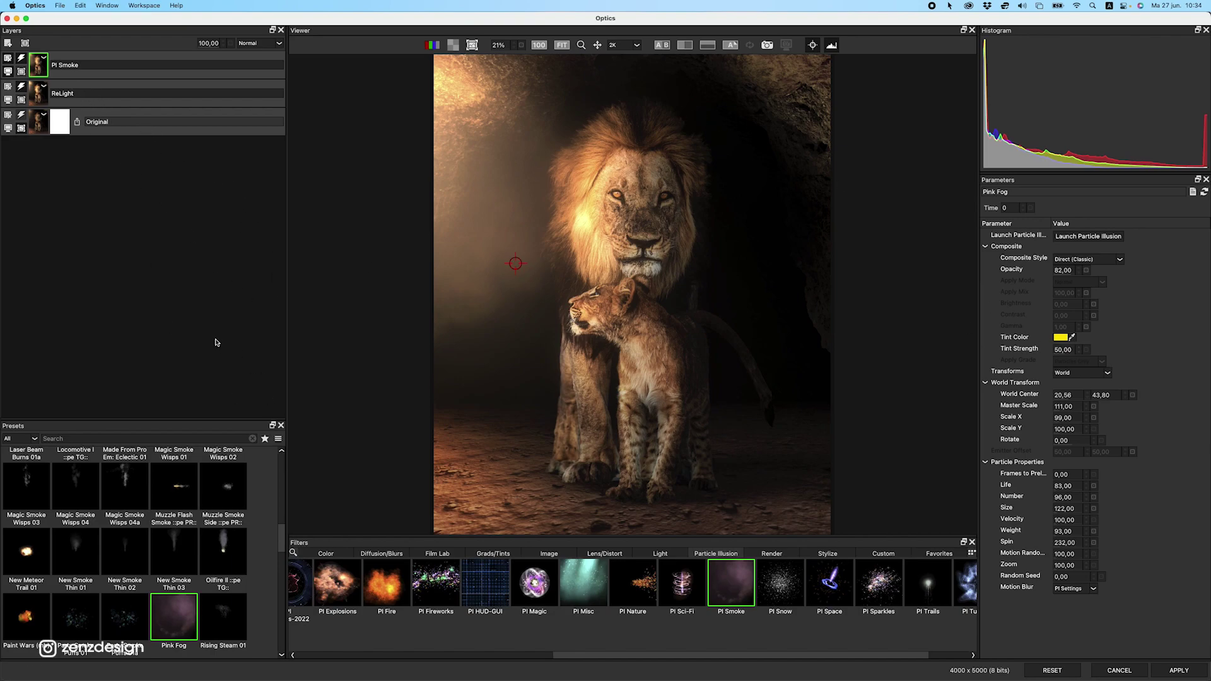
# Add a layer above PI Smoke with the Skin Tone filter from the Grads/Tints category.
pyautogui.click(8, 44)
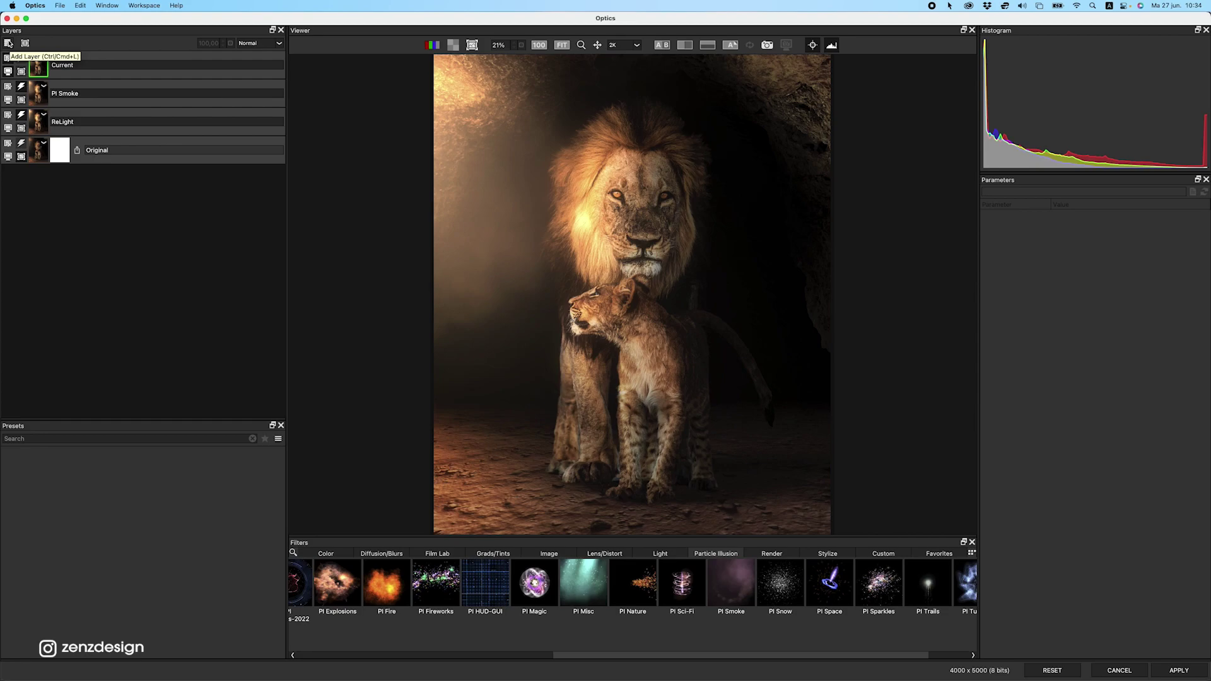
pyautogui.click(496, 554)
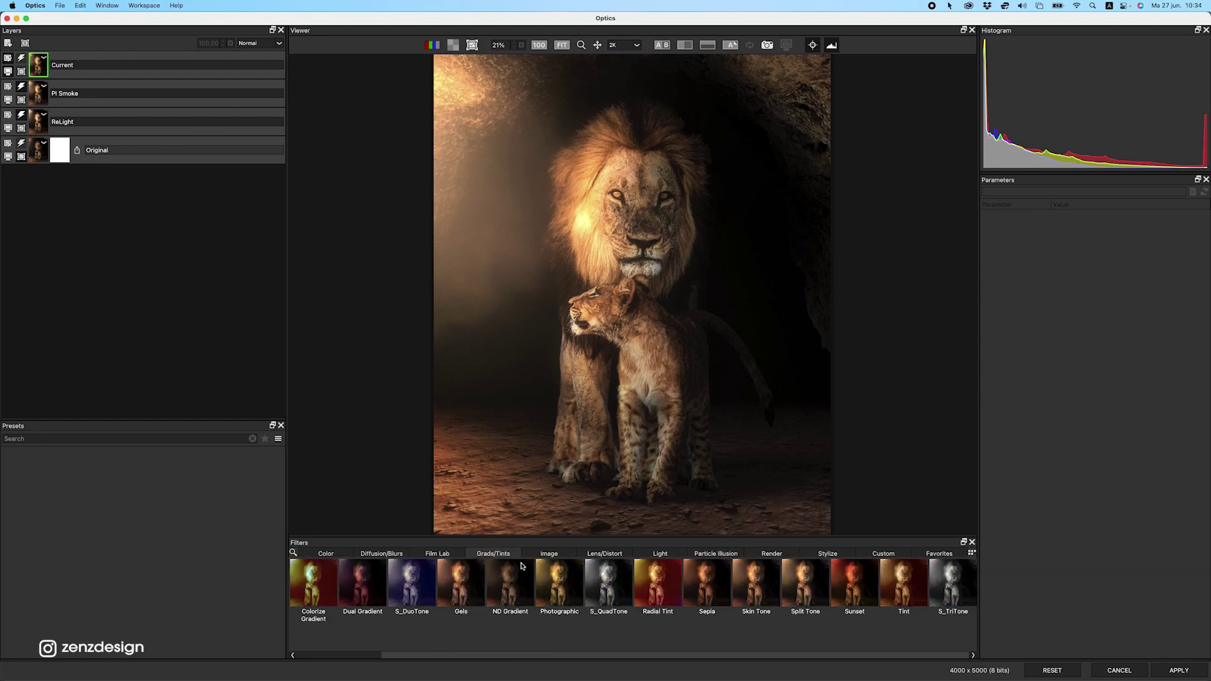
pyautogui.moveTo(487, 658); pyautogui.dragTo(546, 658)
pyautogui.click(756, 596)
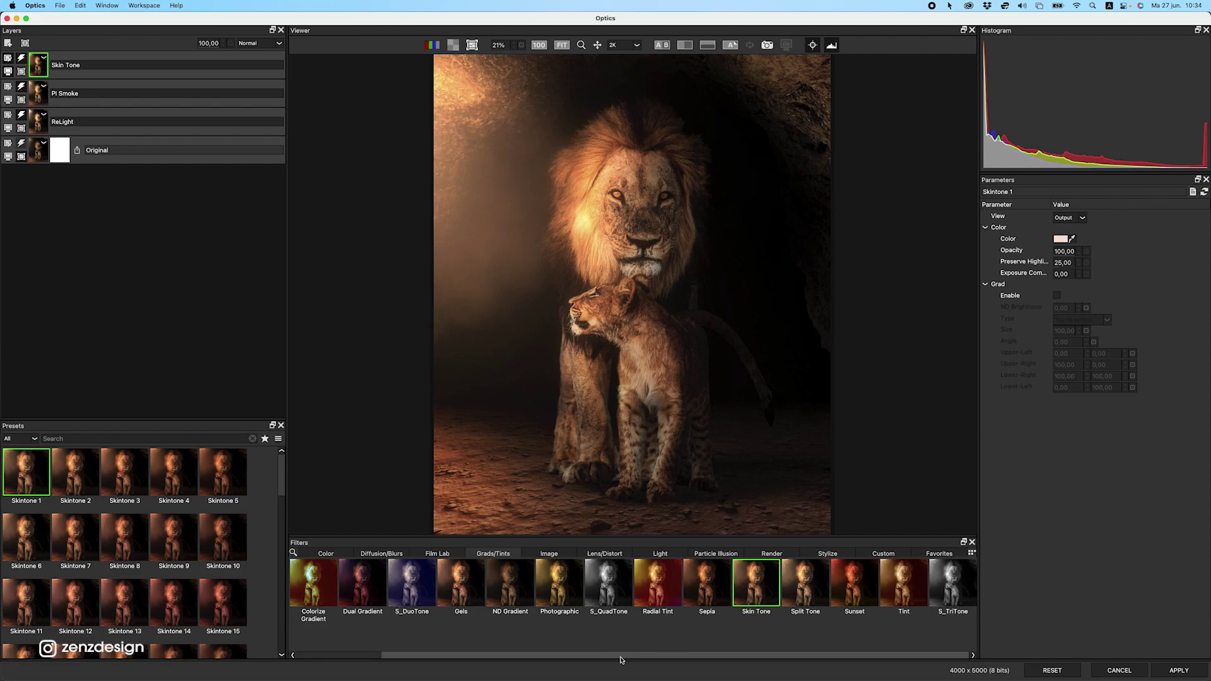
pyautogui.moveTo(617, 658); pyautogui.dragTo(532, 657)
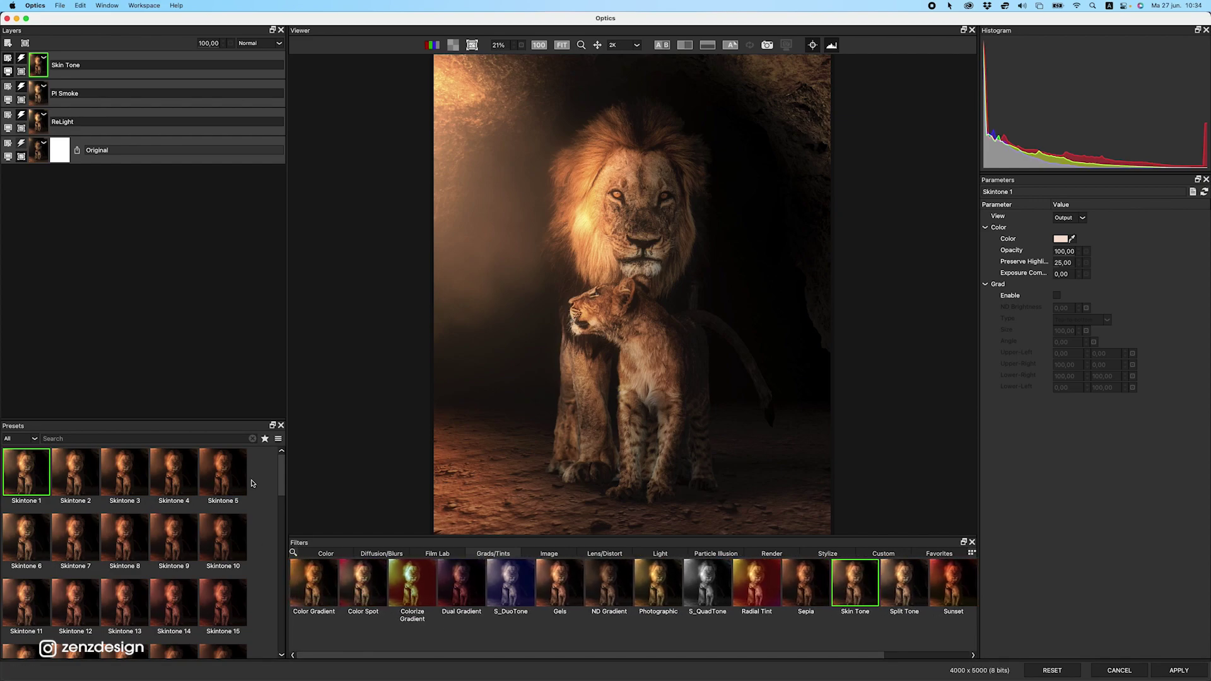
# Try several Skin Tone presets on the image and apply Skintone 53.
pyautogui.moveTo(283, 476)
pyautogui.mouseDown()
pyautogui.moveTo(271, 613)
pyautogui.moveTo(273, 472)
pyautogui.mouseUp()
pyautogui.click(189, 470)
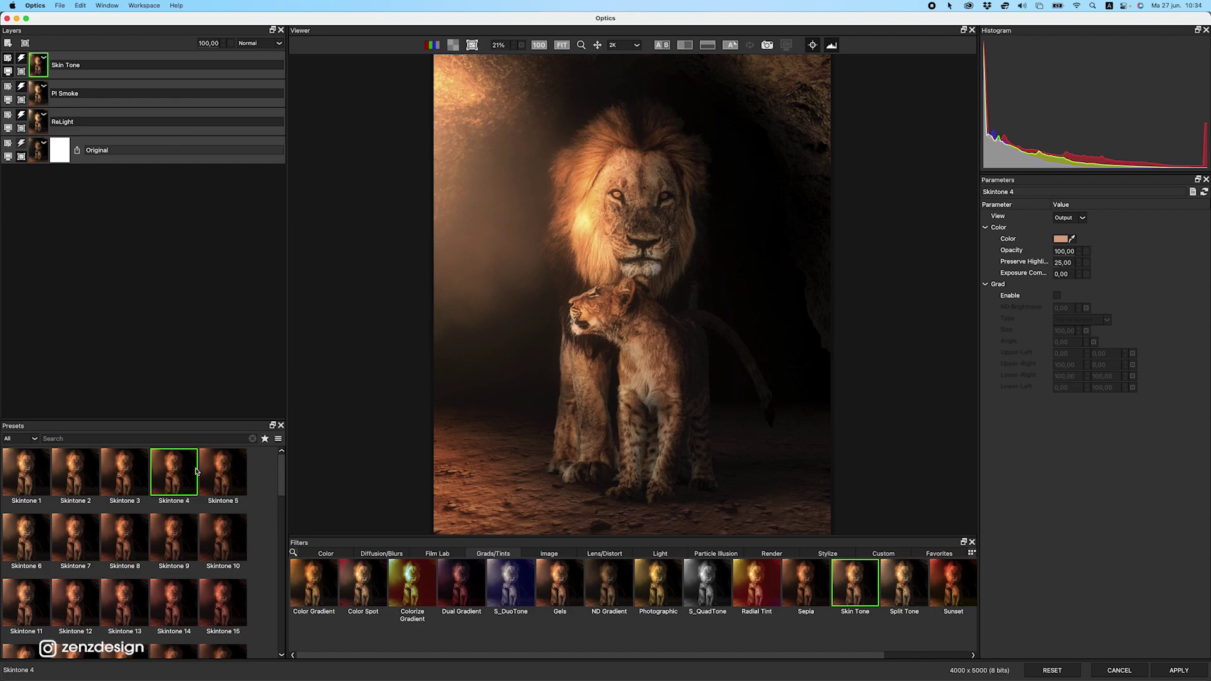
pyautogui.click(227, 474)
pyautogui.click(174, 544)
pyautogui.scroll(-5, 174, 544)
pyautogui.click(175, 544)
pyautogui.scroll(-5, 174, 544)
pyautogui.click(170, 583)
pyautogui.click(125, 584)
pyautogui.click(171, 584)
pyautogui.click(124, 584)
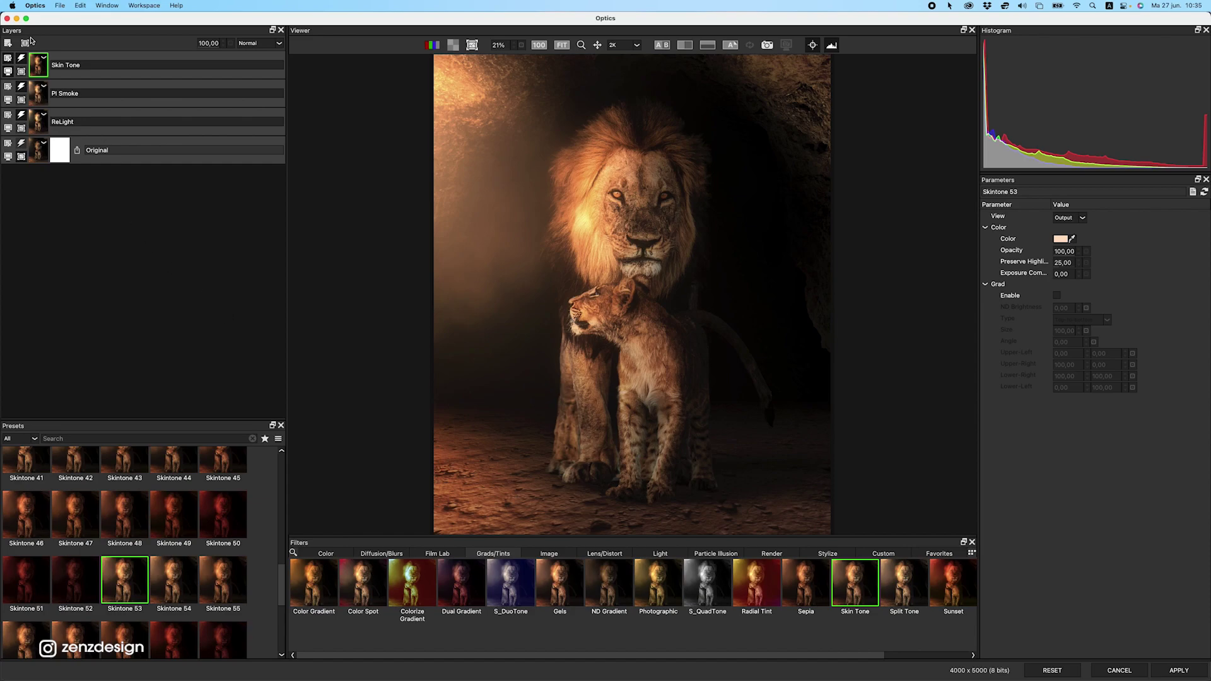
# Add a layer above Skin Tone with the Enhancing filter from the Color category.
pyautogui.click(8, 43)
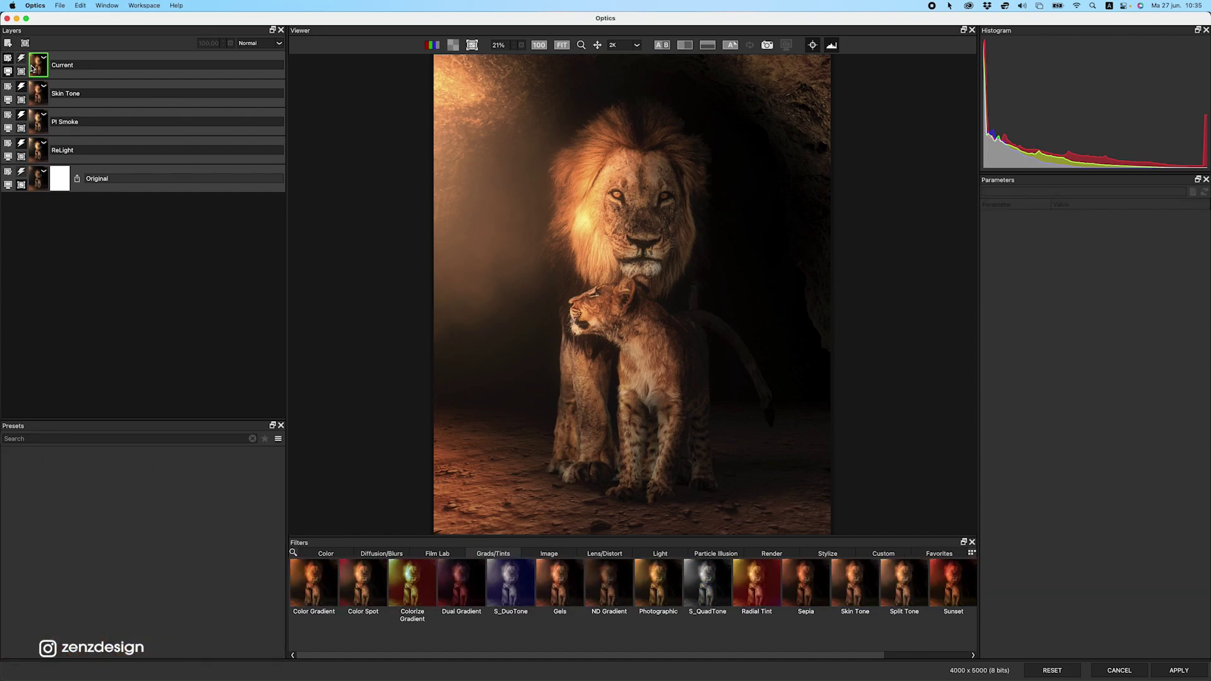
pyautogui.click(326, 553)
pyautogui.moveTo(650, 654); pyautogui.dragTo(672, 654)
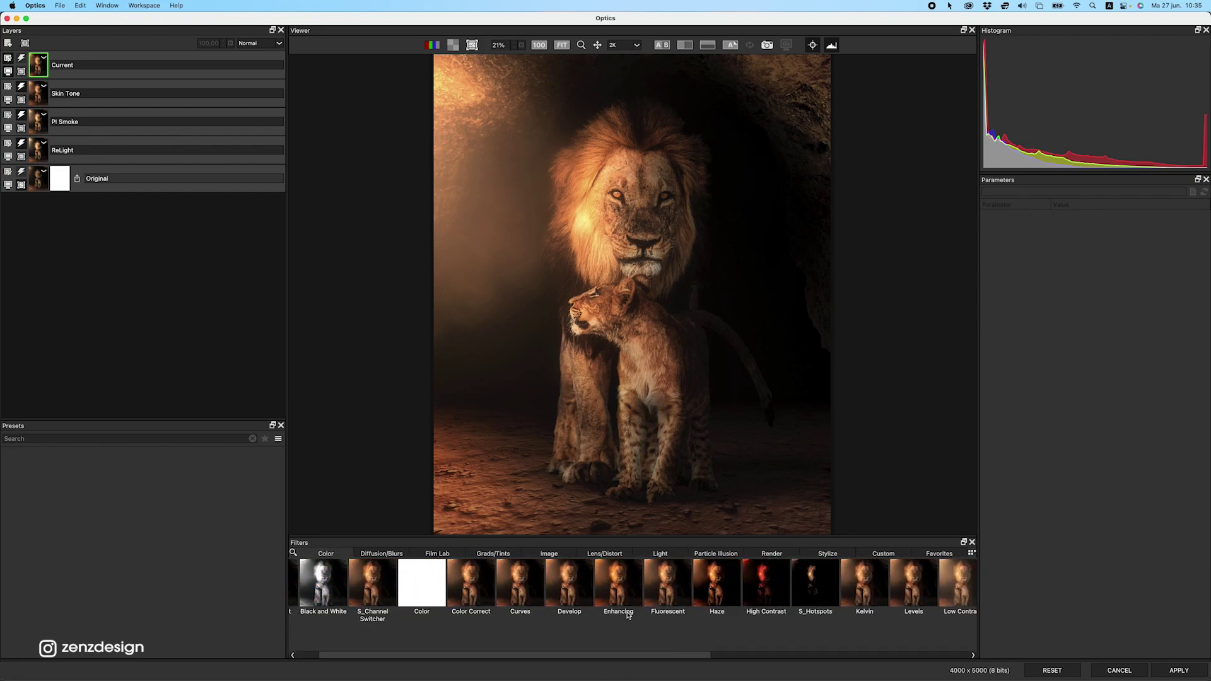
pyautogui.click(658, 583)
pyautogui.scroll(-2, 240, 568)
pyautogui.scroll(3, 137, 542)
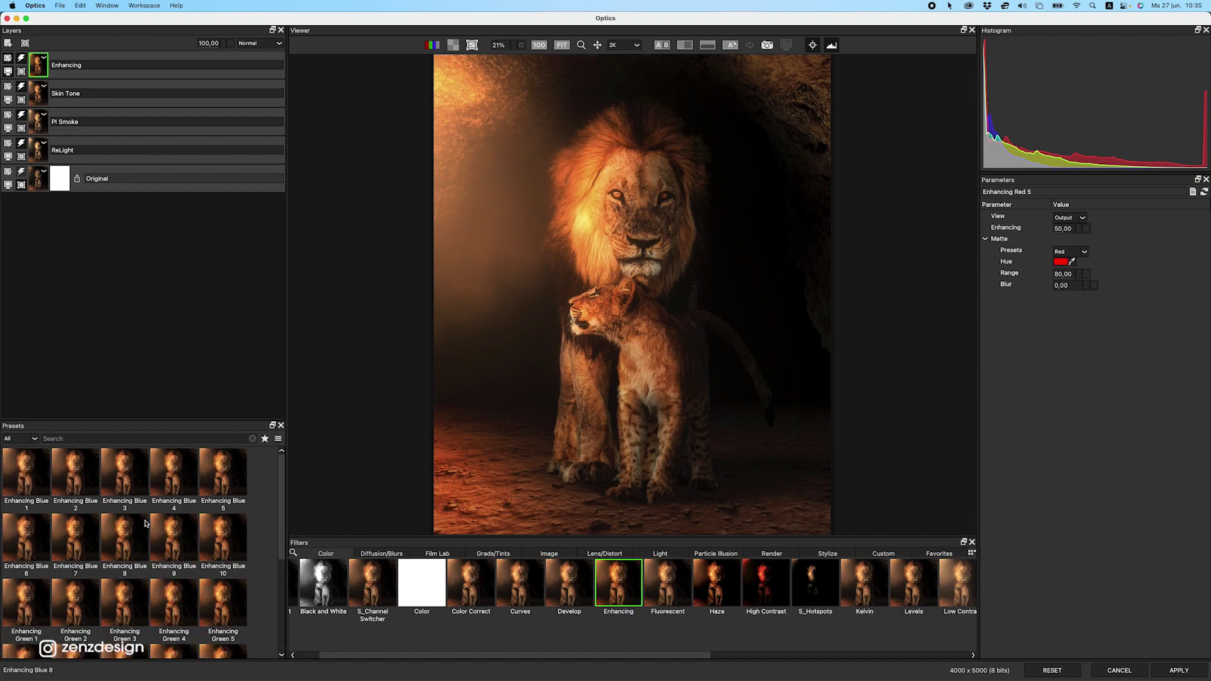
# Try out various Enhancing presets on the image, including Enhancing Blue 4.
pyautogui.click(161, 482)
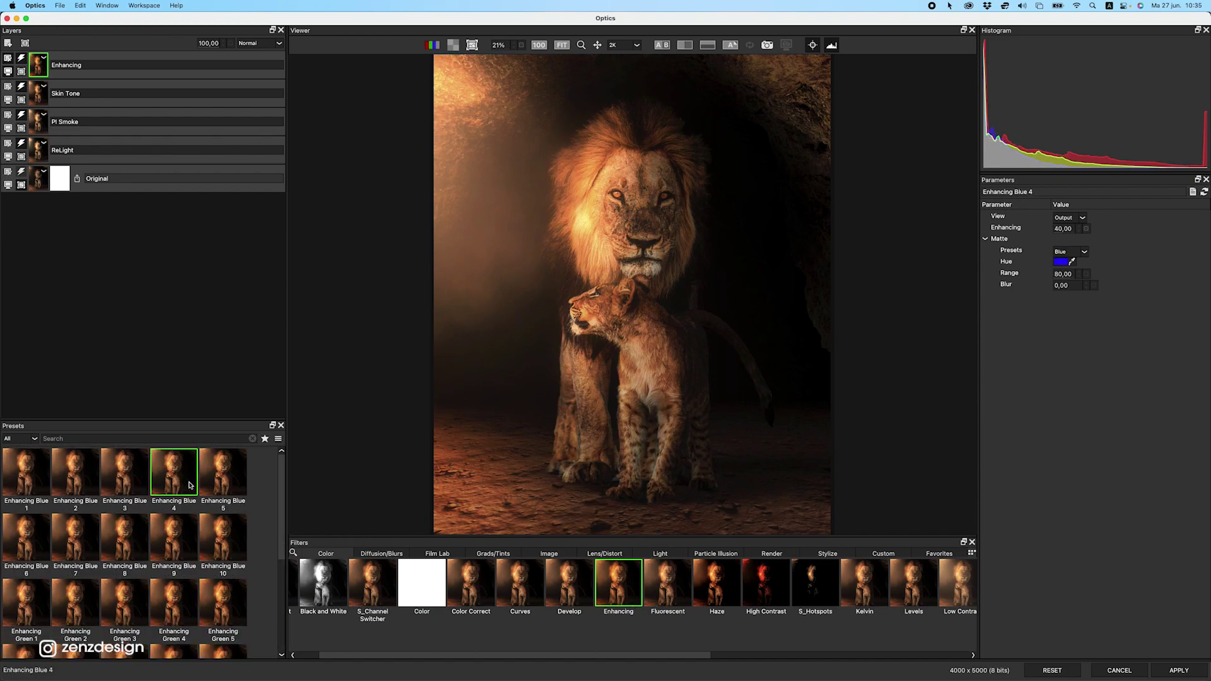
pyautogui.scroll(-3, 192, 485)
pyautogui.click(192, 484)
pyautogui.click(162, 553)
pyautogui.click(125, 570)
pyautogui.click(84, 559)
pyautogui.click(74, 491)
pyautogui.click(219, 560)
pyautogui.scroll(3, 193, 561)
pyautogui.click(189, 536)
pyautogui.click(236, 538)
pyautogui.click(133, 484)
pyautogui.click(69, 470)
pyautogui.click(110, 468)
pyautogui.click(155, 466)
# Set the Enhancing layer's matte preset to Red and its Enhancing amount to 22.
pyautogui.click(1083, 253)
pyautogui.click(1071, 270)
pyautogui.moveTo(1073, 231)
pyautogui.mouseDown()
pyautogui.moveTo(1061, 247)
pyautogui.moveTo(1060, 213)
pyautogui.mouseUp()
pyautogui.doubleClick(1064, 229)
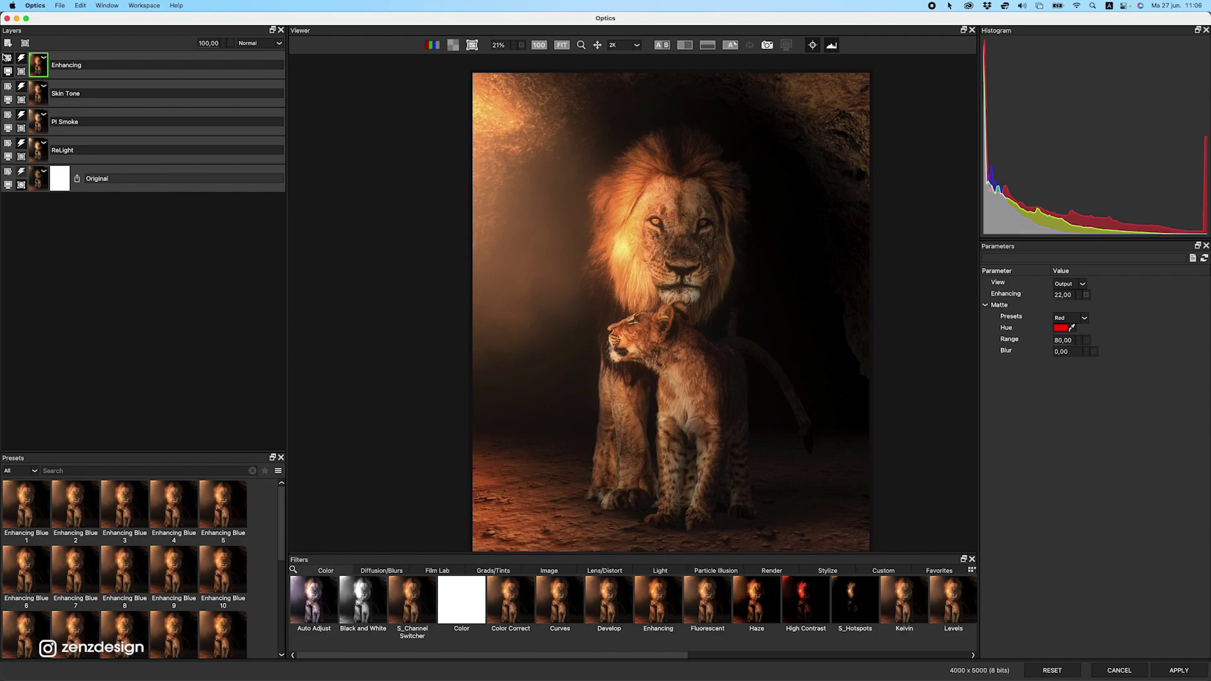
# Add a layer with the PI Dust-Fog particle filter and apply the Smooth Fog Bank sparks (mb) preset.
pyautogui.click(7, 44)
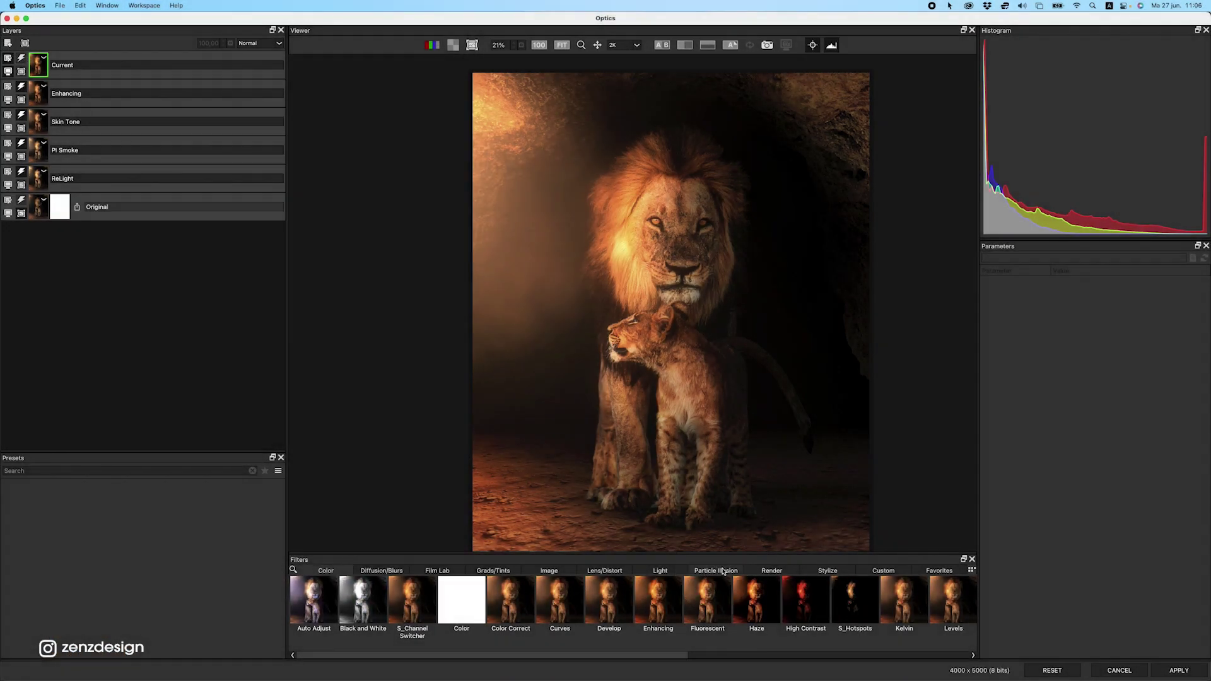
pyautogui.click(718, 571)
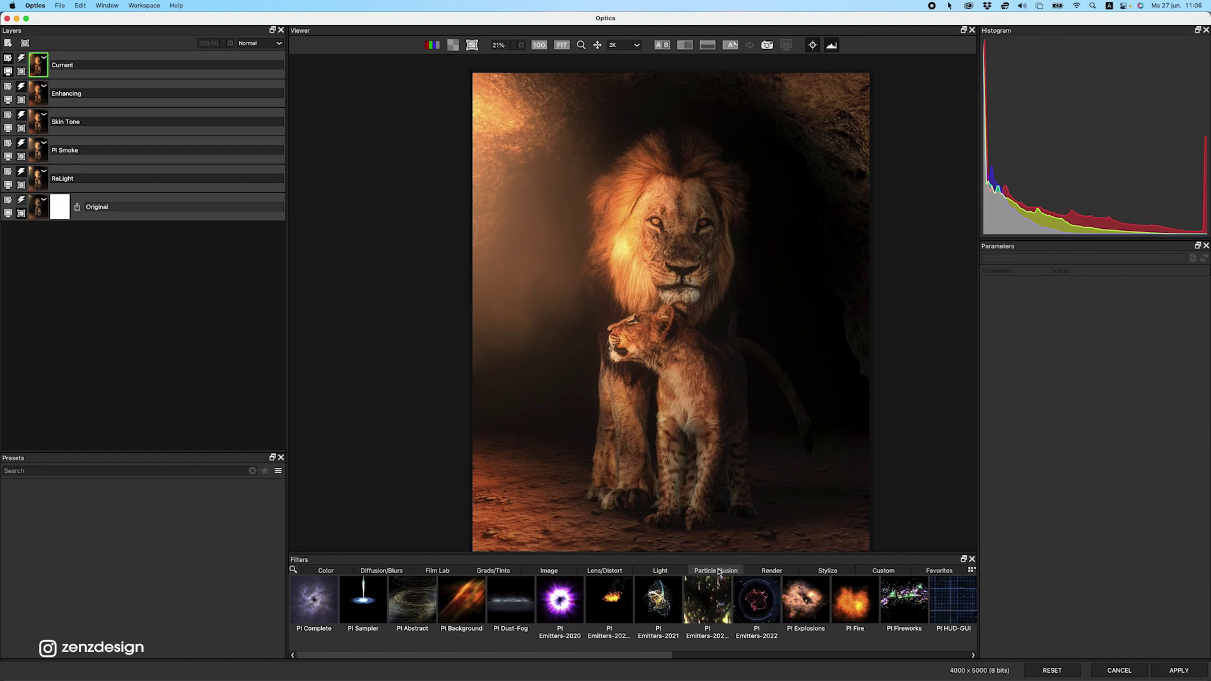
pyautogui.click(511, 603)
pyautogui.scroll(-2, 188, 576)
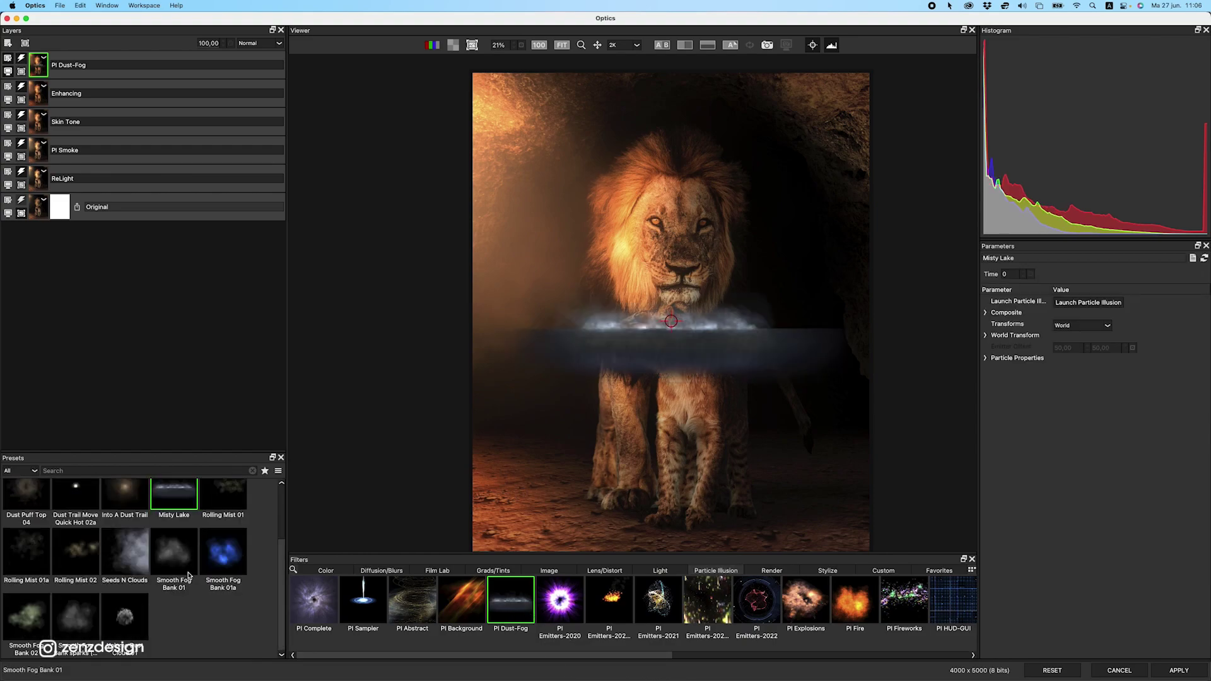
pyautogui.click(65, 618)
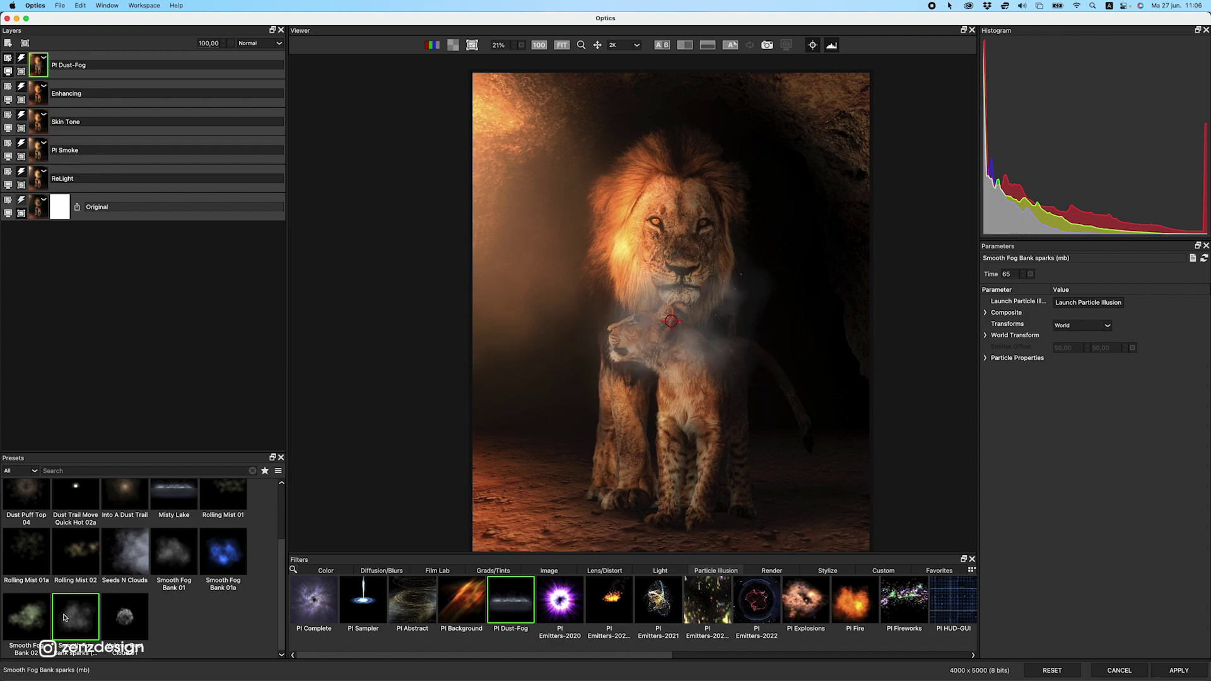
# Move the fog bank to the left of the lion's head and examine its sparks up close.
pyautogui.moveTo(671, 321); pyautogui.dragTo(601, 281)
pyautogui.scroll(5, 560, 251)
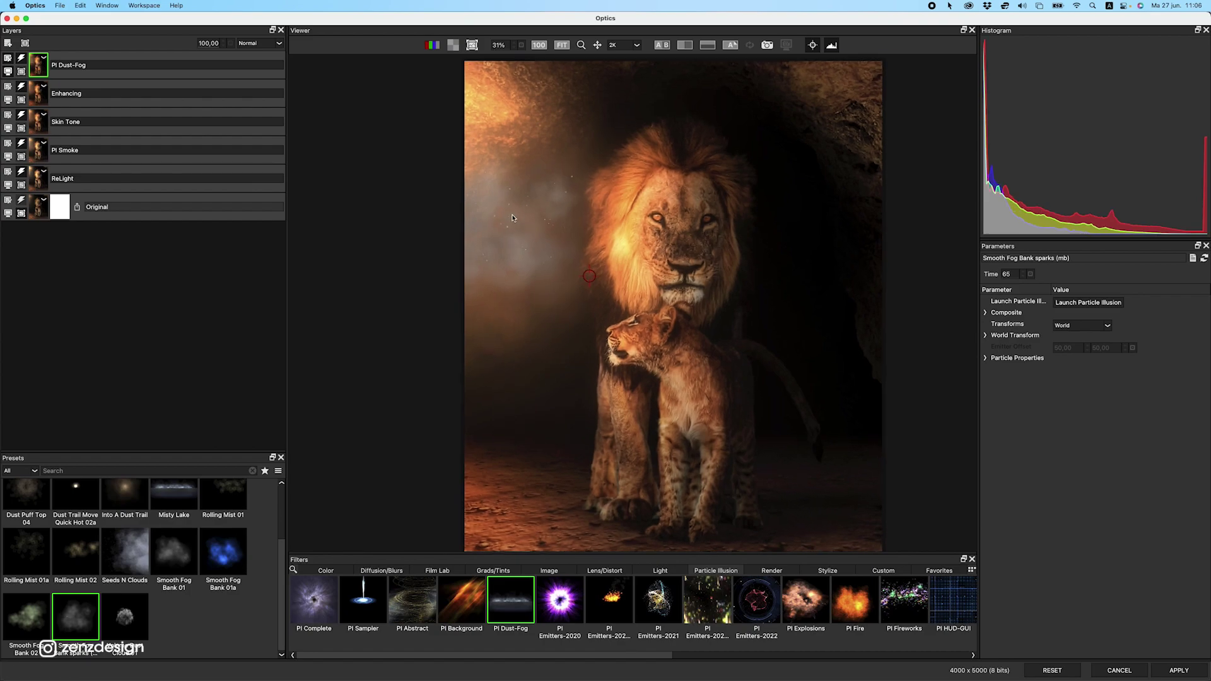
pyautogui.scroll(2, 560, 252)
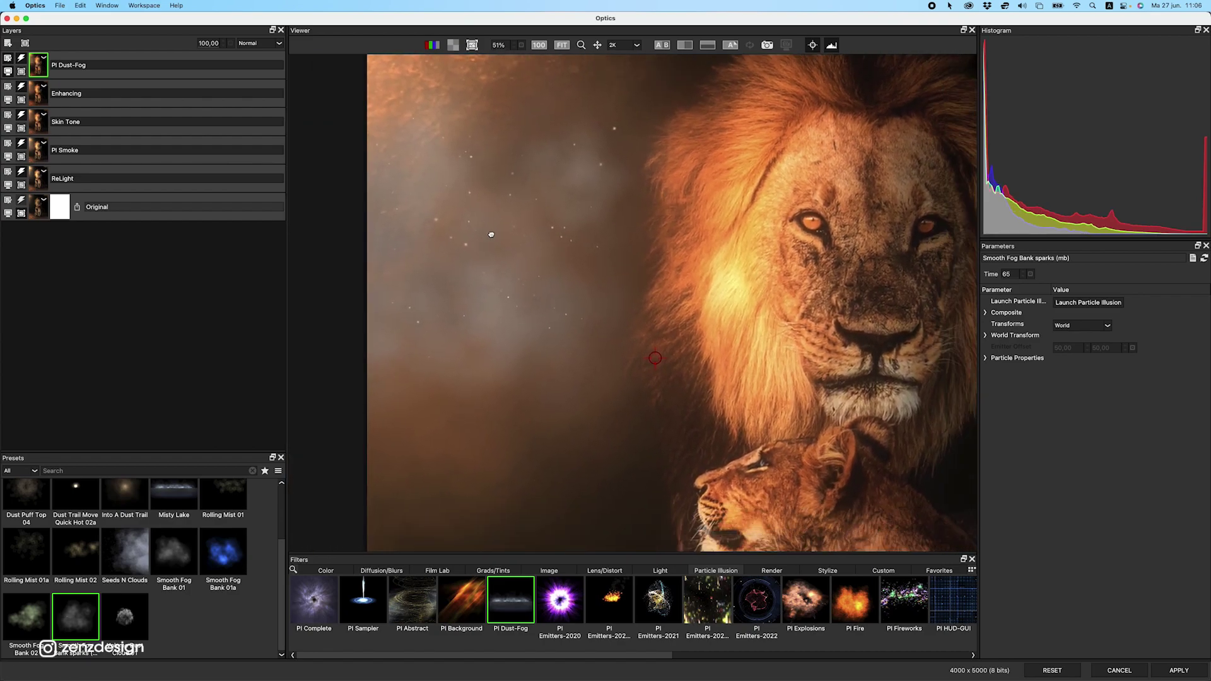
pyautogui.scroll(-2, 422, 220)
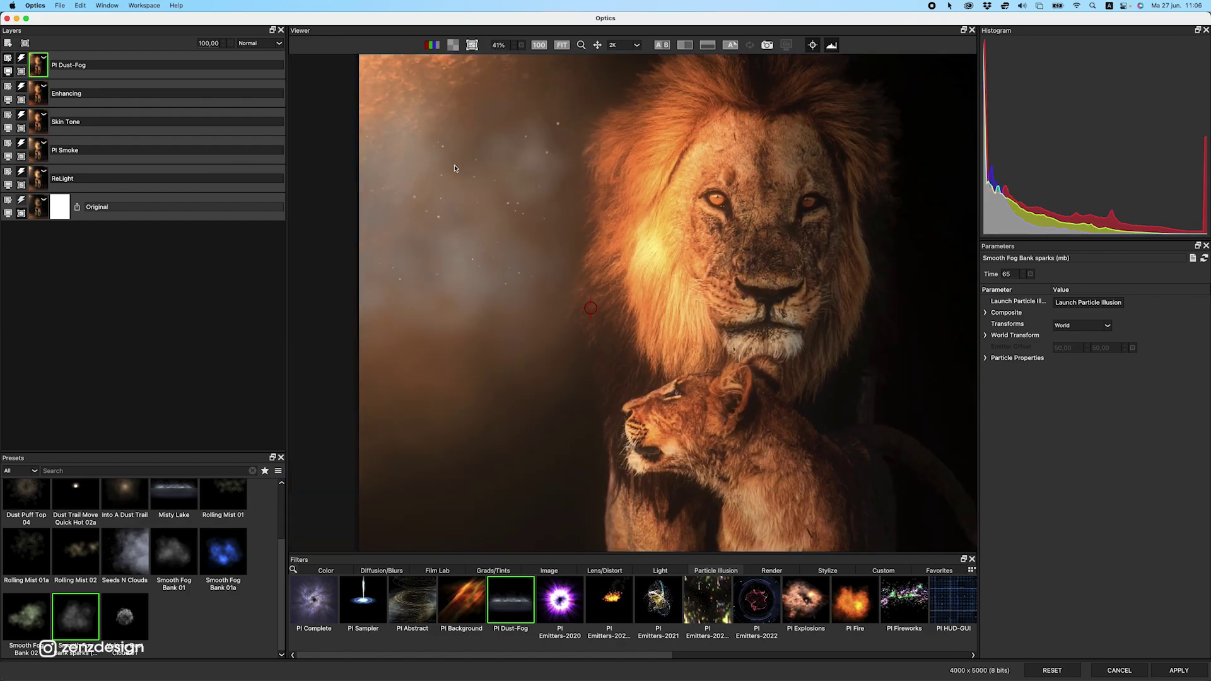
pyautogui.scroll(-2, 477, 252)
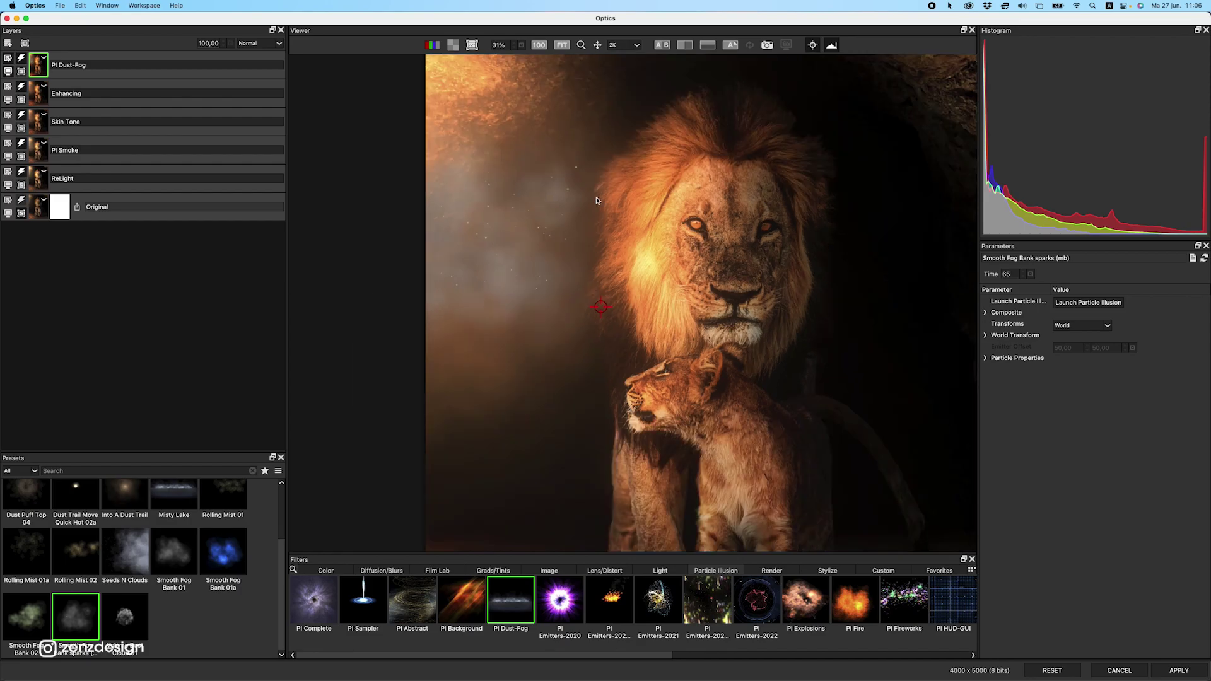
pyautogui.scroll(-2, 566, 209)
pyautogui.scroll(-2, 465, 267)
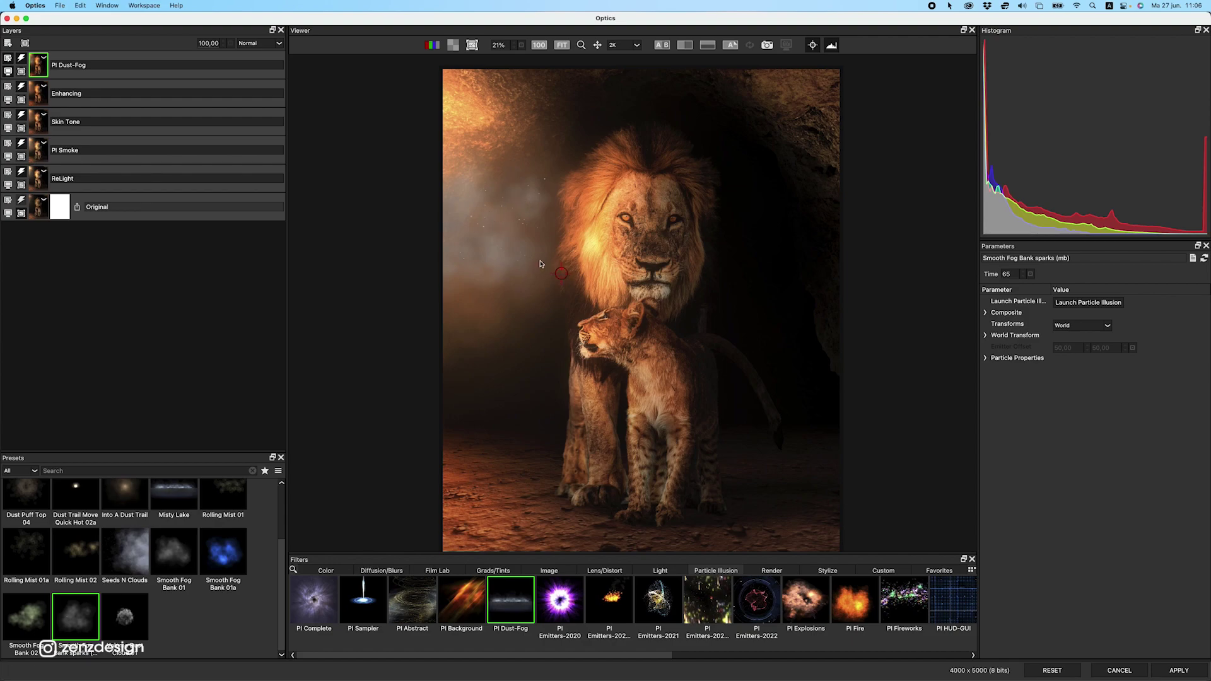
# Set the dust-fog particle life to 653 and number to 218, and lower its emitter to world center about 29.50, 54.67.
pyautogui.click(985, 358)
pyautogui.moveTo(1069, 382); pyautogui.dragTo(1172, 374)
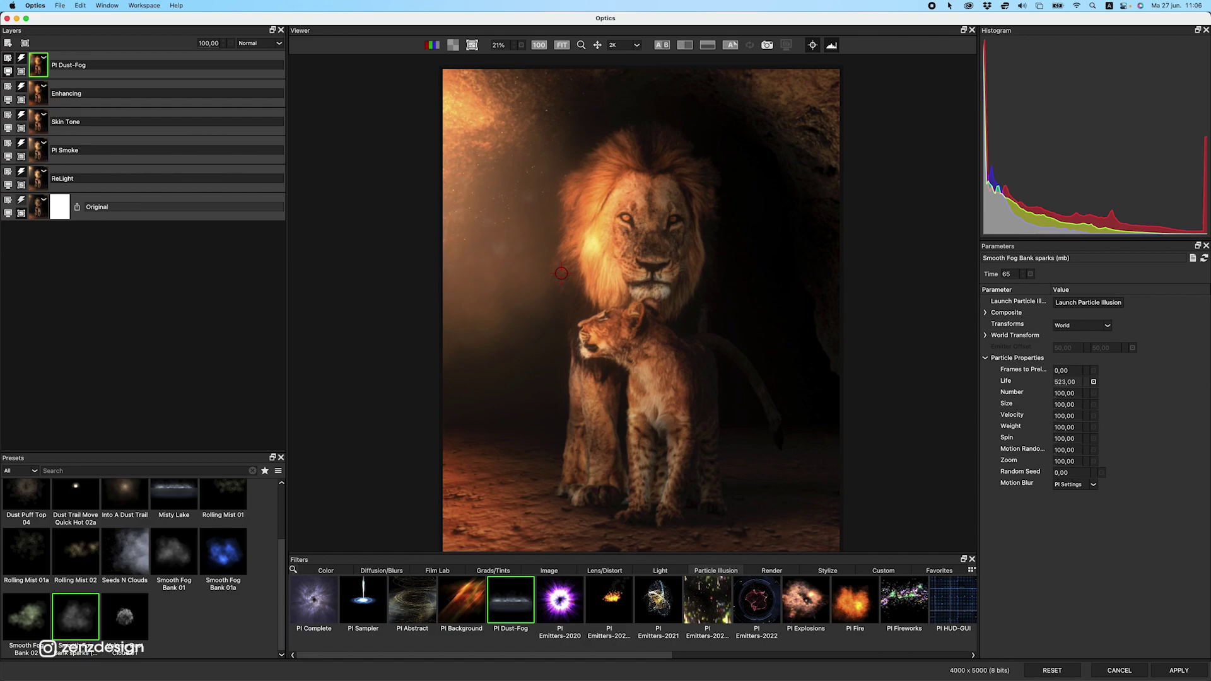
pyautogui.moveTo(1066, 381); pyautogui.dragTo(1071, 379)
pyautogui.moveTo(562, 273); pyautogui.dragTo(560, 341)
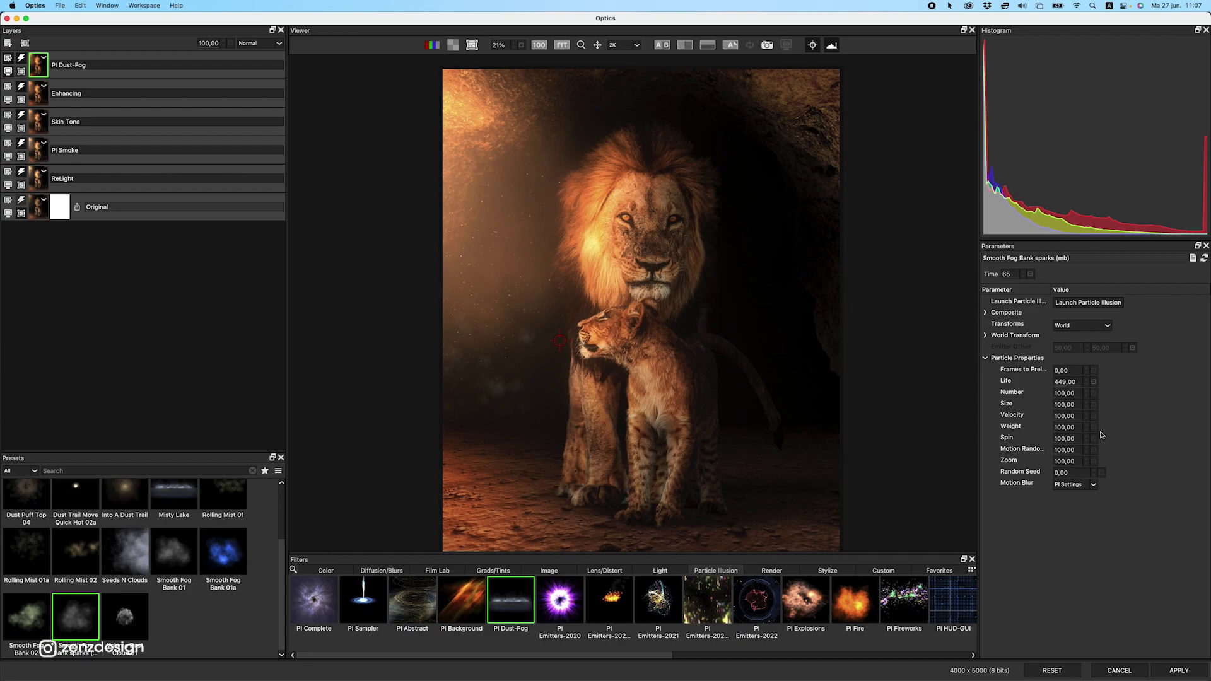
pyautogui.moveTo(1092, 360); pyautogui.dragTo(1170, 374)
pyautogui.moveTo(1063, 396)
pyautogui.mouseDown()
pyautogui.moveTo(1097, 379)
pyautogui.moveTo(1078, 383)
pyautogui.moveTo(1122, 389)
pyautogui.moveTo(1111, 387)
pyautogui.mouseUp()
# Change the dust-fog layer's tint color to a light salmon orange.
pyautogui.click(986, 336)
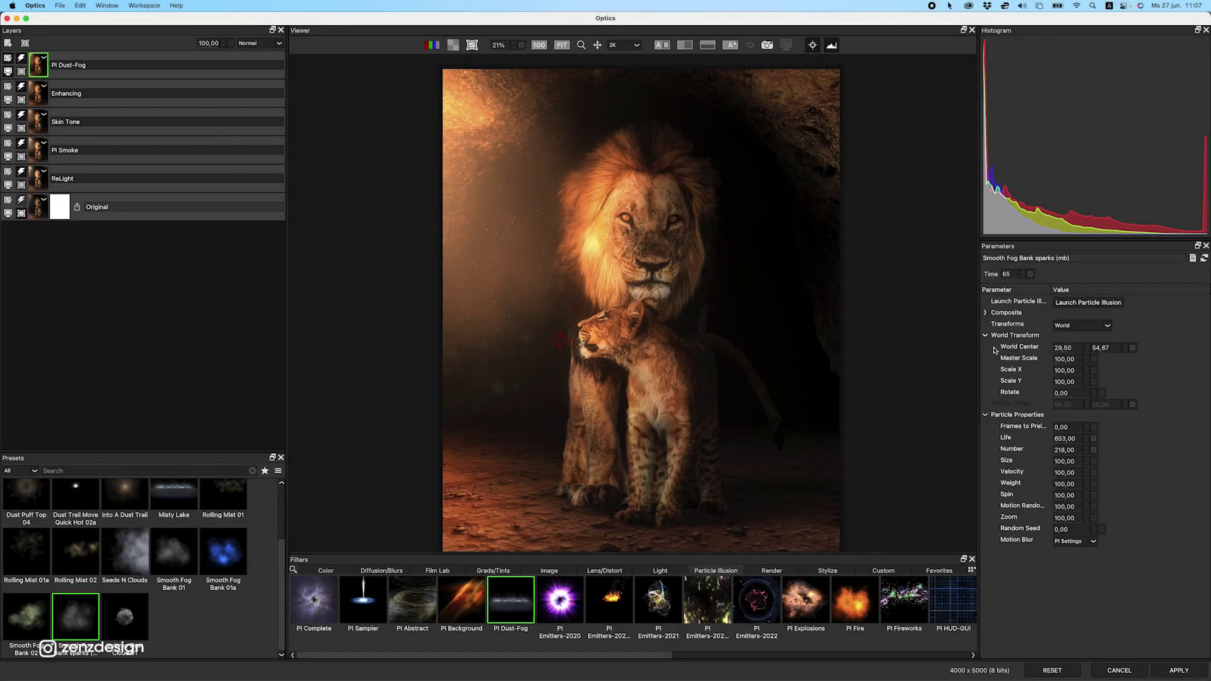
pyautogui.click(986, 313)
pyautogui.click(1061, 404)
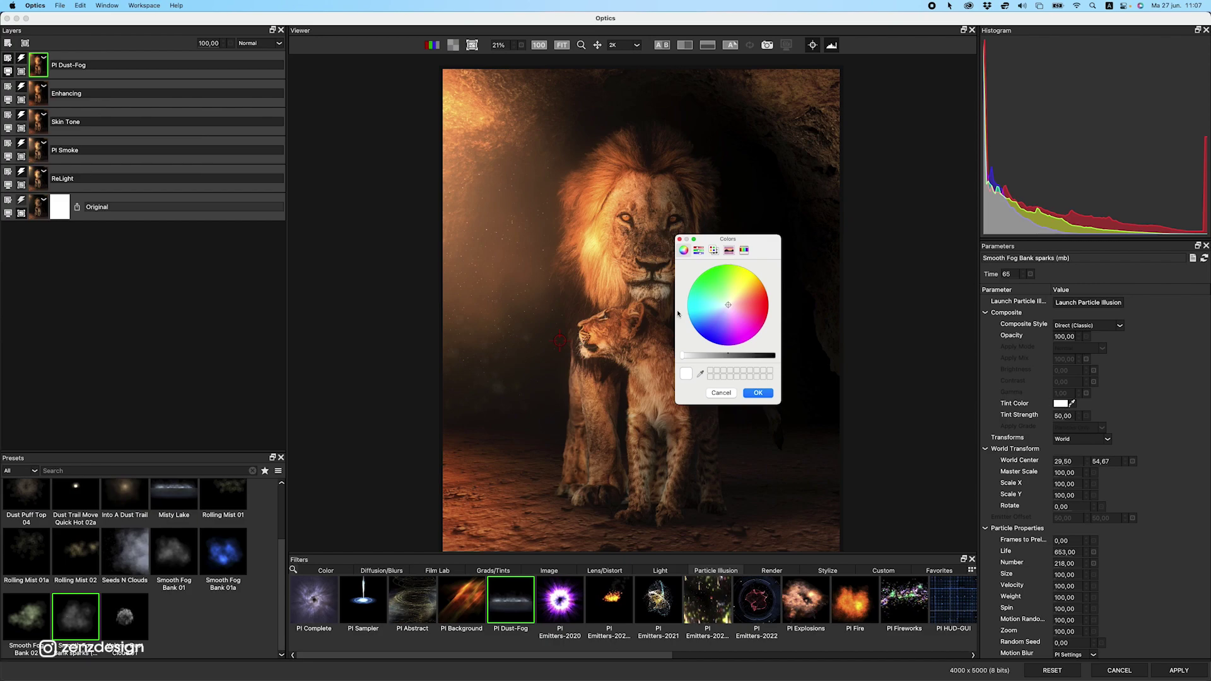
pyautogui.moveTo(735, 307); pyautogui.dragTo(750, 301)
pyautogui.click(758, 393)
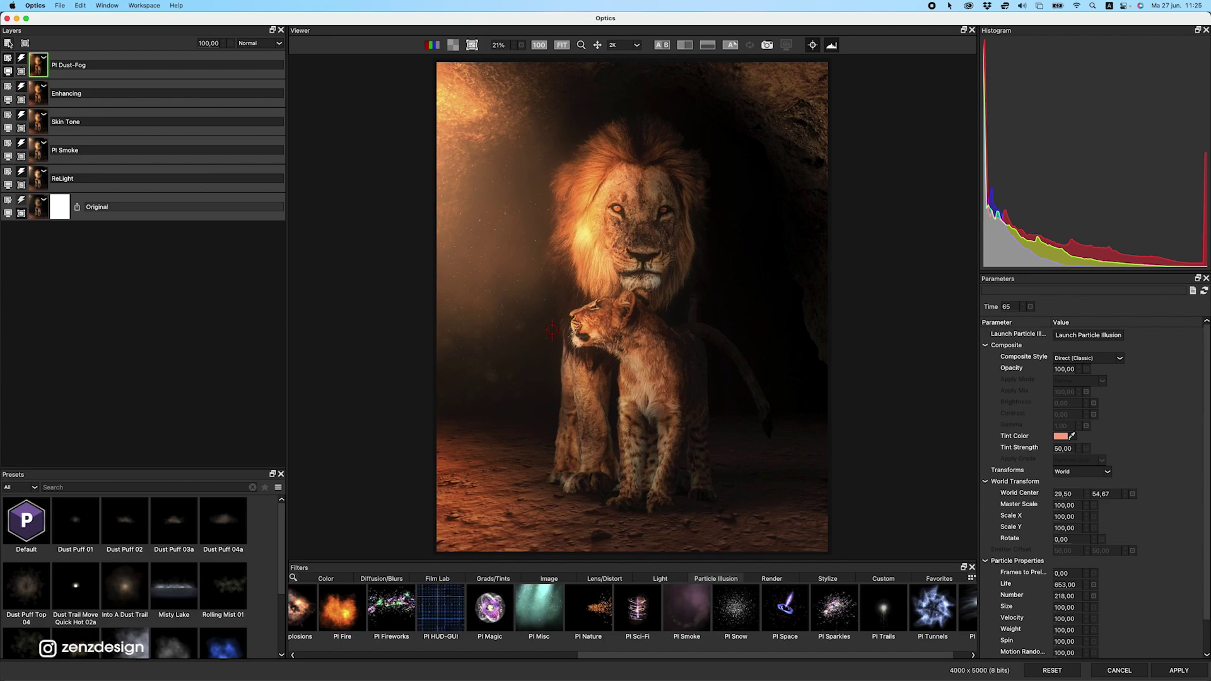
# Add a layer above PI Dust-Fog with the S_LensFlare filter from the Light category.
pyautogui.click(9, 43)
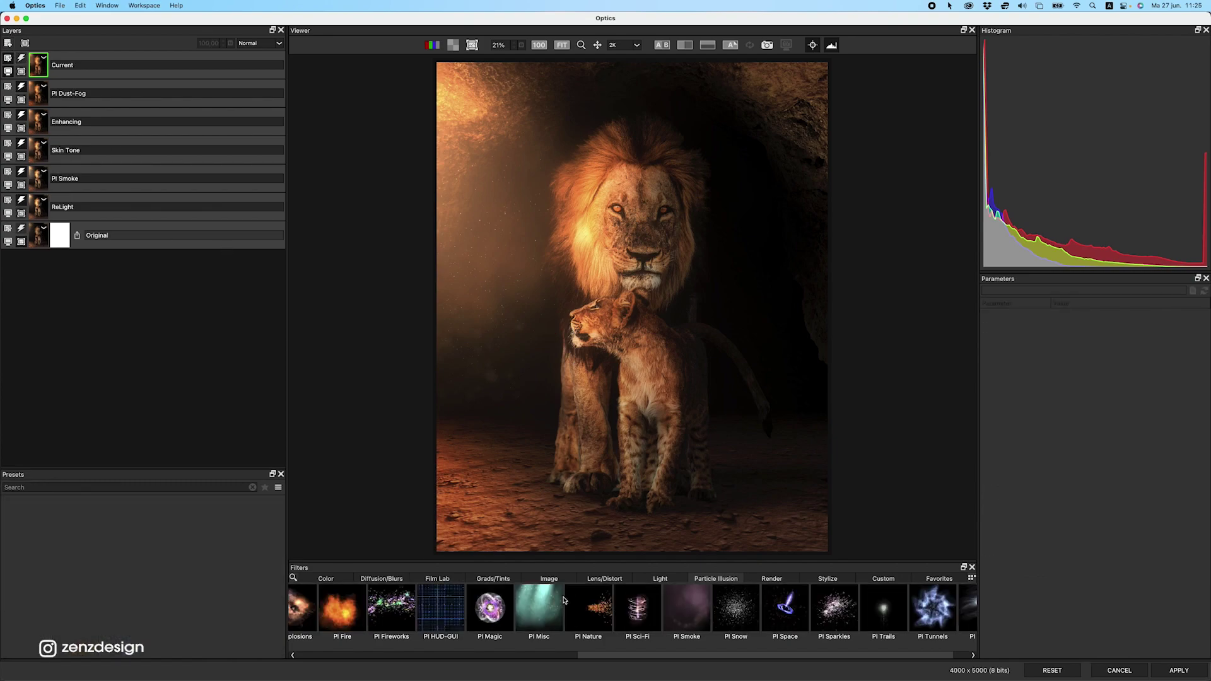
pyautogui.click(667, 579)
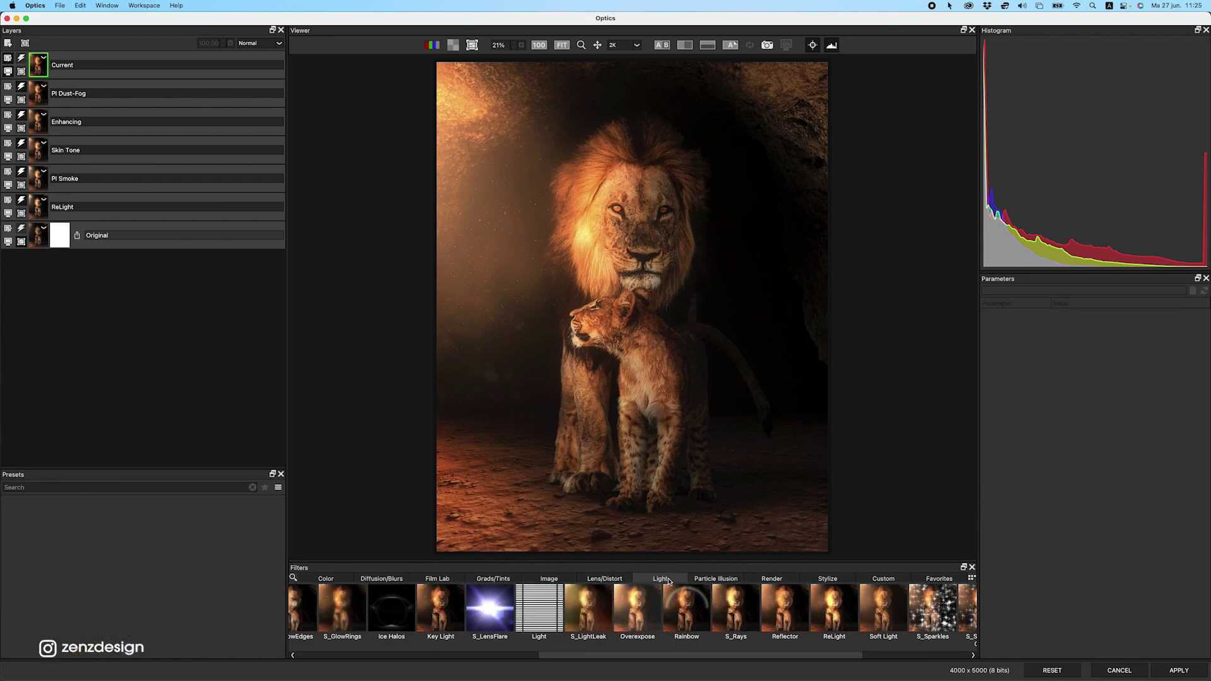
pyautogui.click(487, 616)
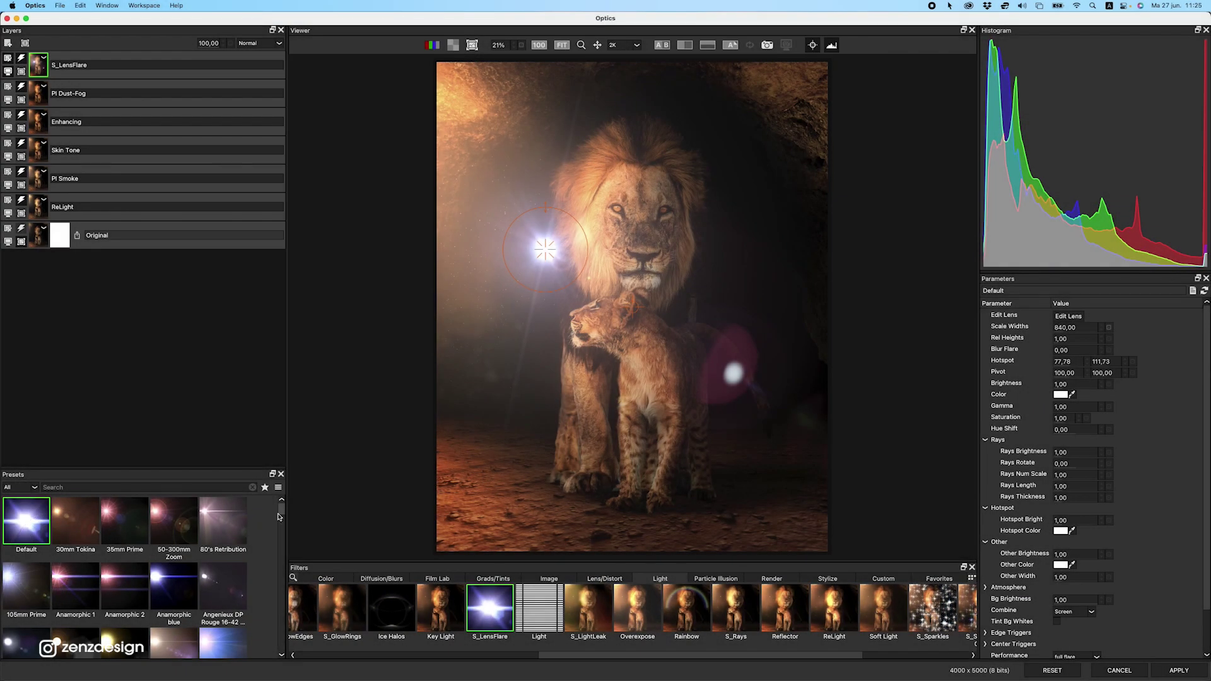
# Apply the California Sun flare preset and move its hotspot outside the image's upper-left corner, to about 40.34, 141.36.
pyautogui.moveTo(281, 508)
pyautogui.mouseDown()
pyautogui.moveTo(265, 603)
pyautogui.moveTo(283, 528)
pyautogui.mouseUp()
pyautogui.click(184, 594)
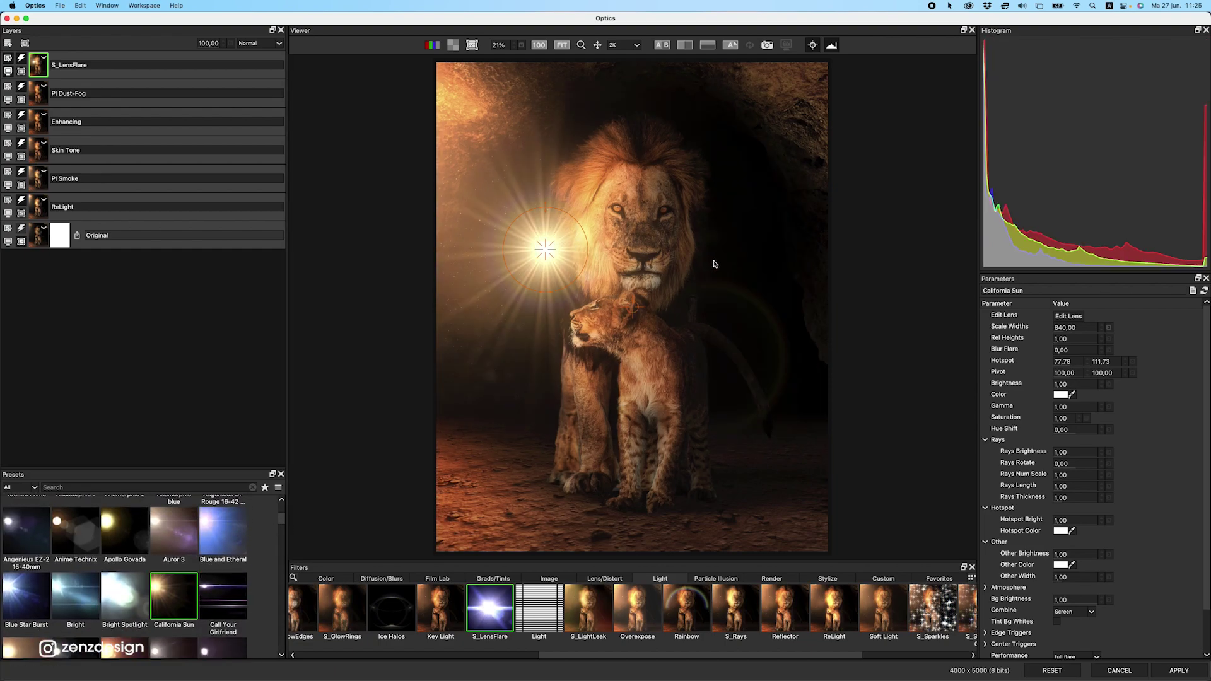
pyautogui.moveTo(539, 243); pyautogui.dragTo(398, 110)
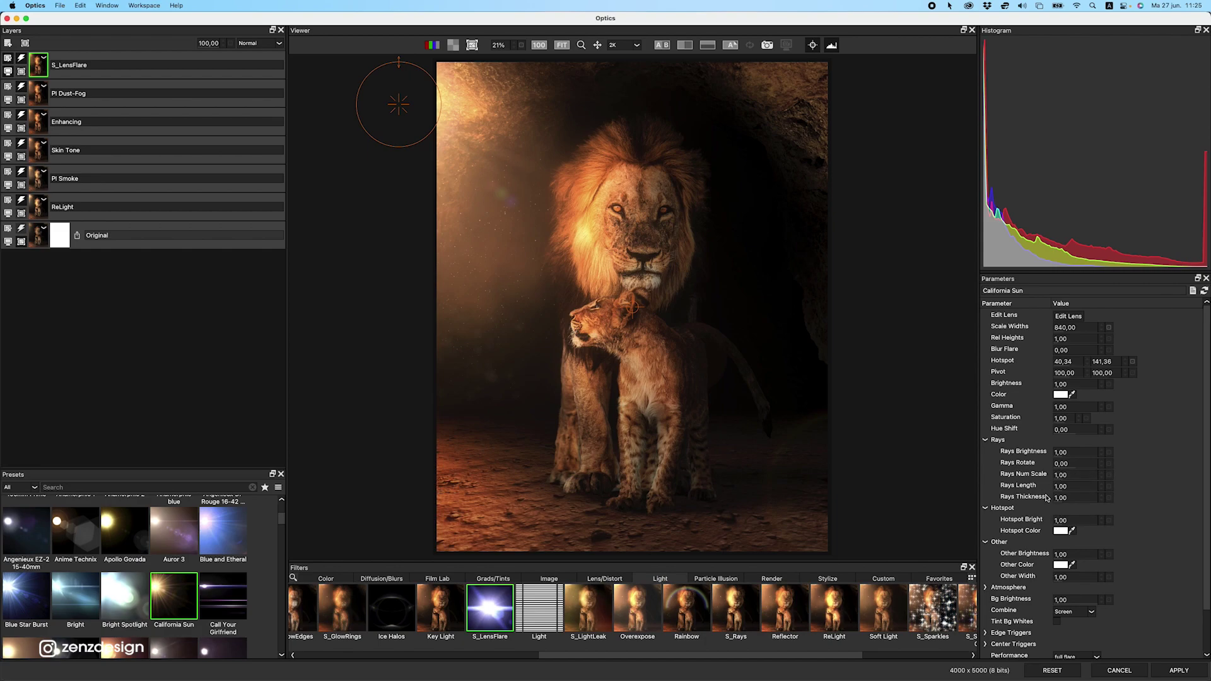
# Set the lens flare's rays length to 1.90, its flare blur to 64 and its brightness to 1.66.
pyautogui.moveTo(1071, 486); pyautogui.dragTo(1085, 483)
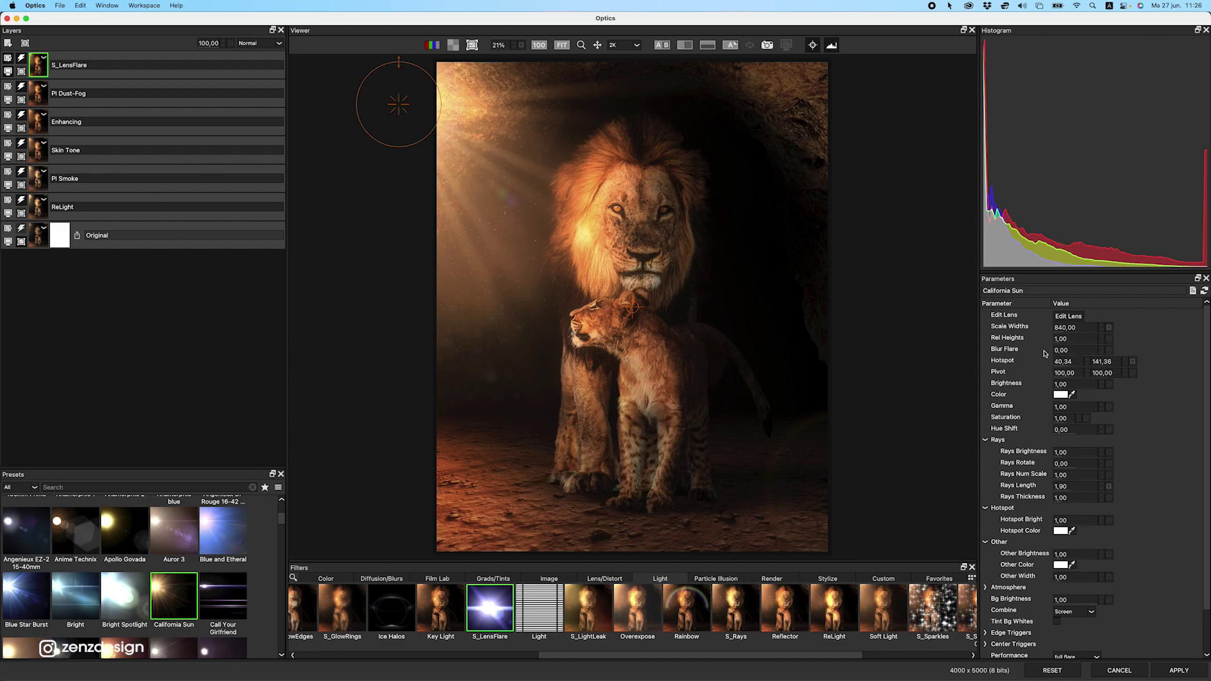
pyautogui.write('67')
pyautogui.press('Return')
pyautogui.write('61')
pyautogui.press('Return')
pyautogui.moveTo(1074, 338); pyautogui.dragTo(1075, 338)
pyautogui.moveTo(1074, 383); pyautogui.dragTo(708, 279)
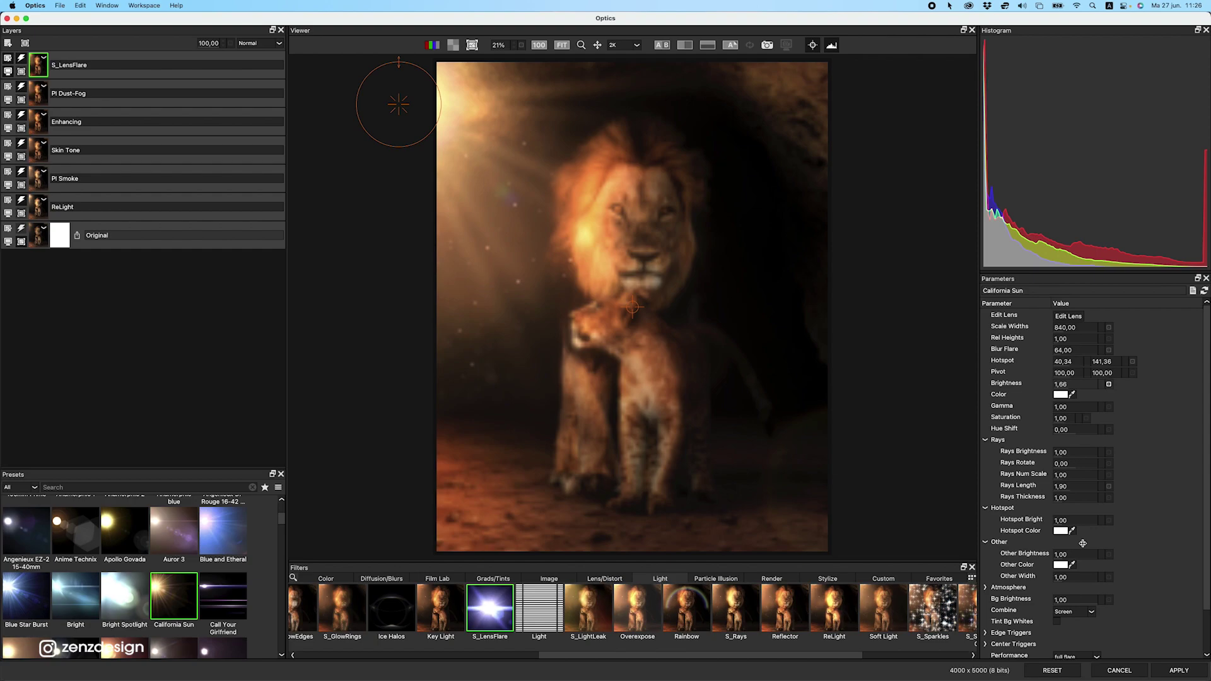
# Shift the flare hotspot to about 35.51, 141.26, and set the atmosphere amplitude to 0.47 and frequency to 11.20.
pyautogui.scroll(-2, 1084, 546)
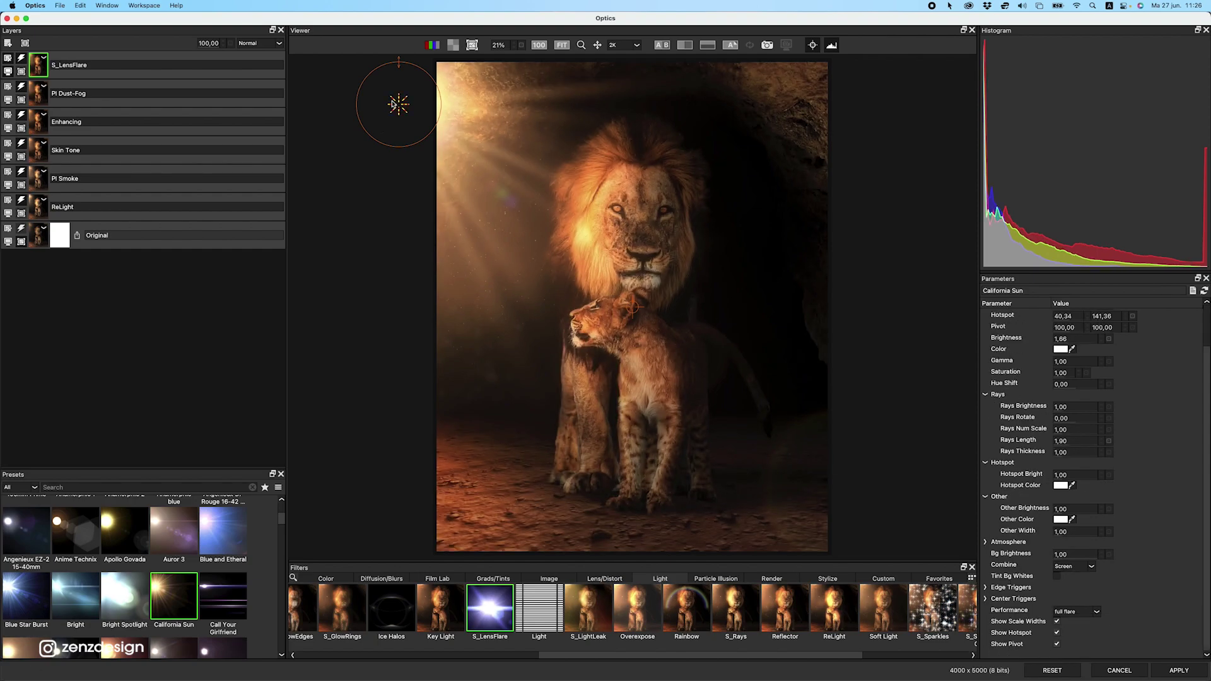
pyautogui.moveTo(399, 104); pyautogui.dragTo(398, 104)
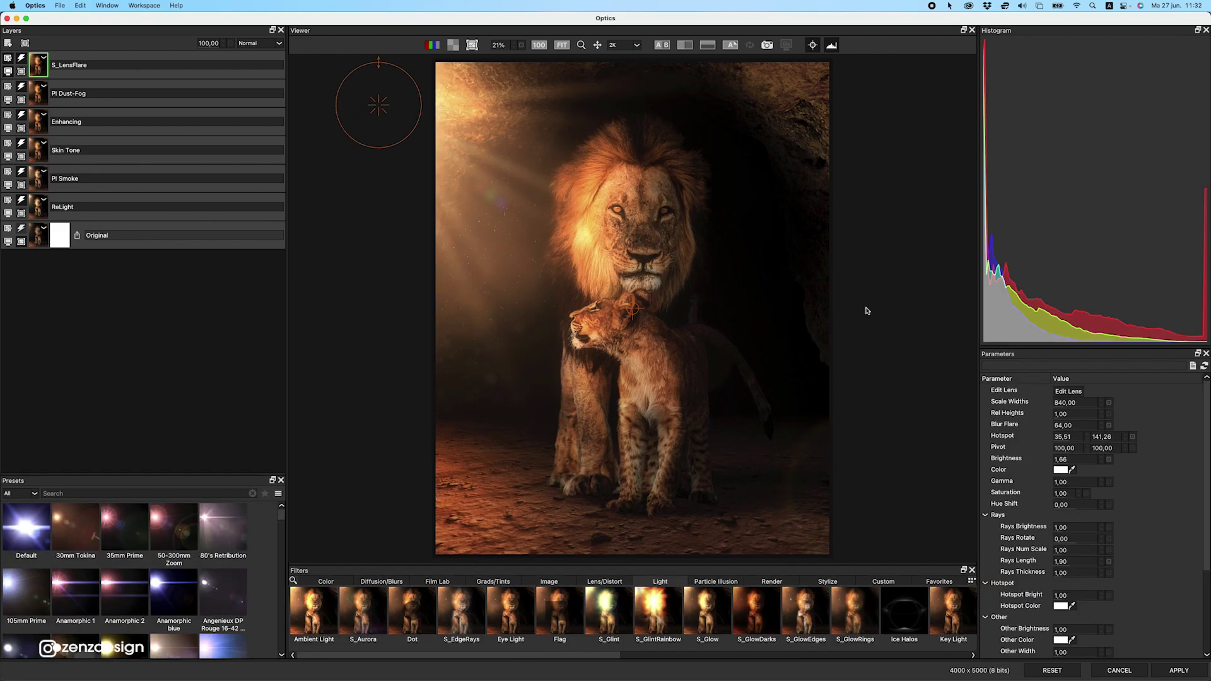
pyautogui.scroll(-3, 1110, 556)
pyautogui.click(986, 561)
pyautogui.scroll(-1, 1072, 556)
pyautogui.moveTo(1072, 541); pyautogui.dragTo(1072, 530)
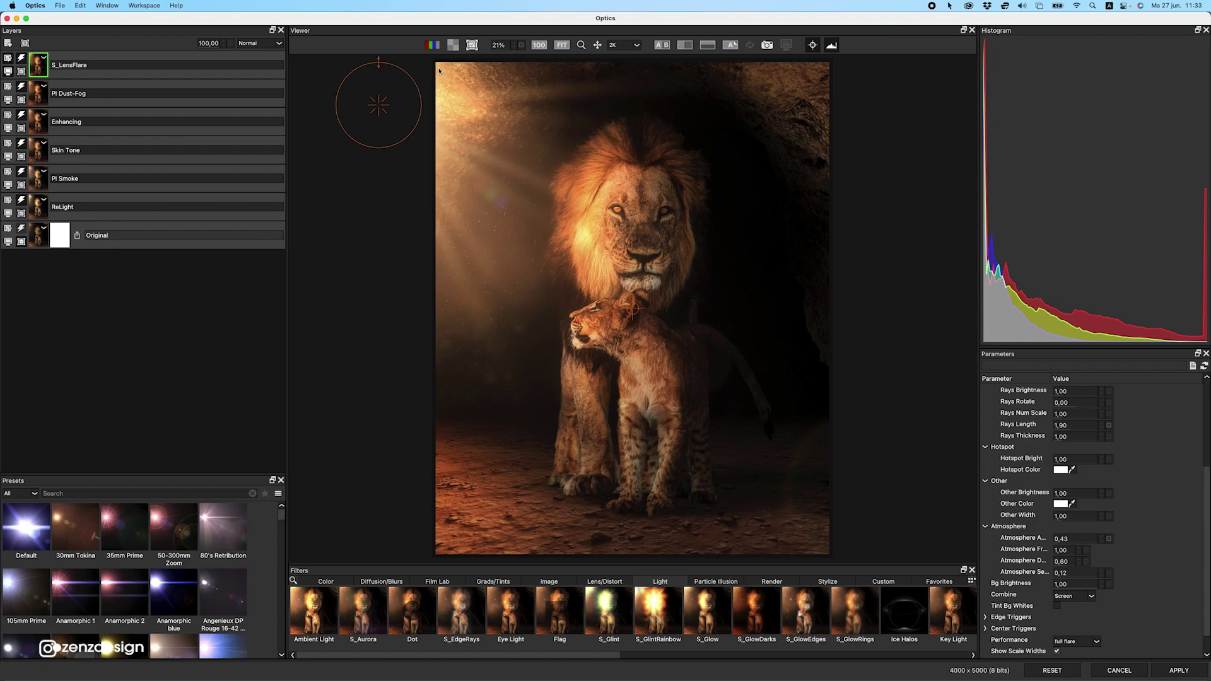
pyautogui.moveTo(1063, 552); pyautogui.dragTo(1075, 527)
pyautogui.moveTo(1063, 544); pyautogui.dragTo(1064, 557)
# Set the flare's rays thickness to 2.13 and move its hotspot farther above the image's upper-left corner, to about 28.79, 150.48.
pyautogui.scroll(6, 1079, 478)
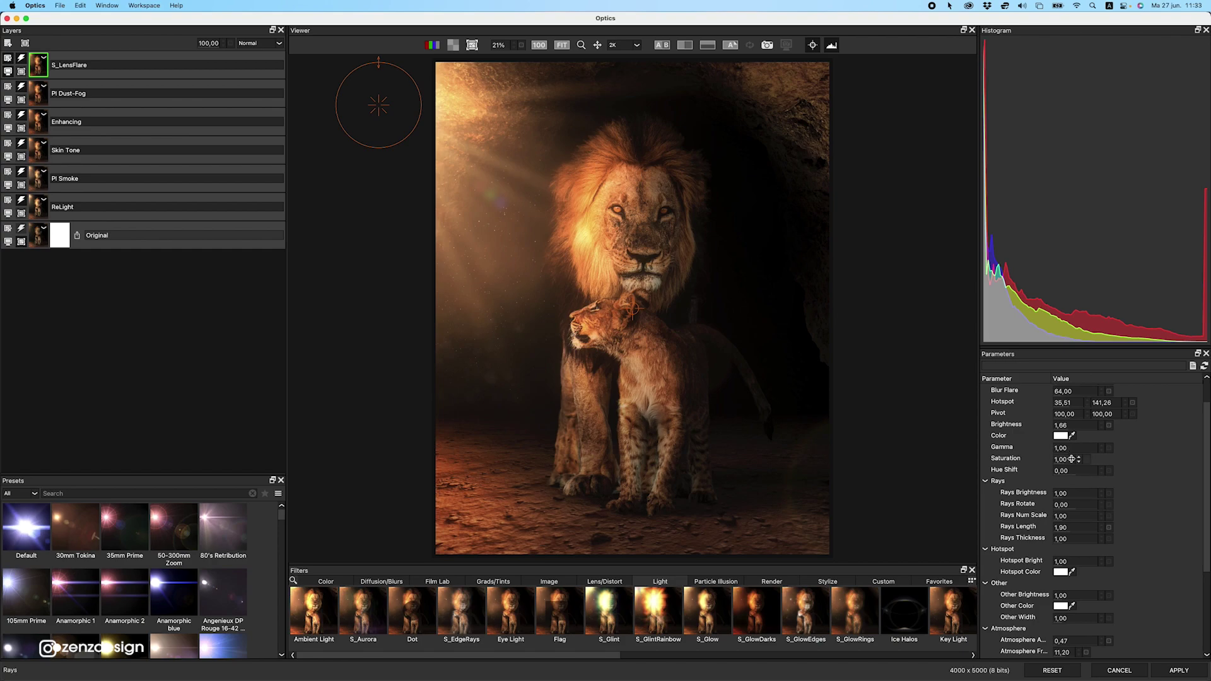
pyautogui.scroll(-2, 1059, 480)
pyautogui.moveTo(1064, 529); pyautogui.dragTo(1066, 506)
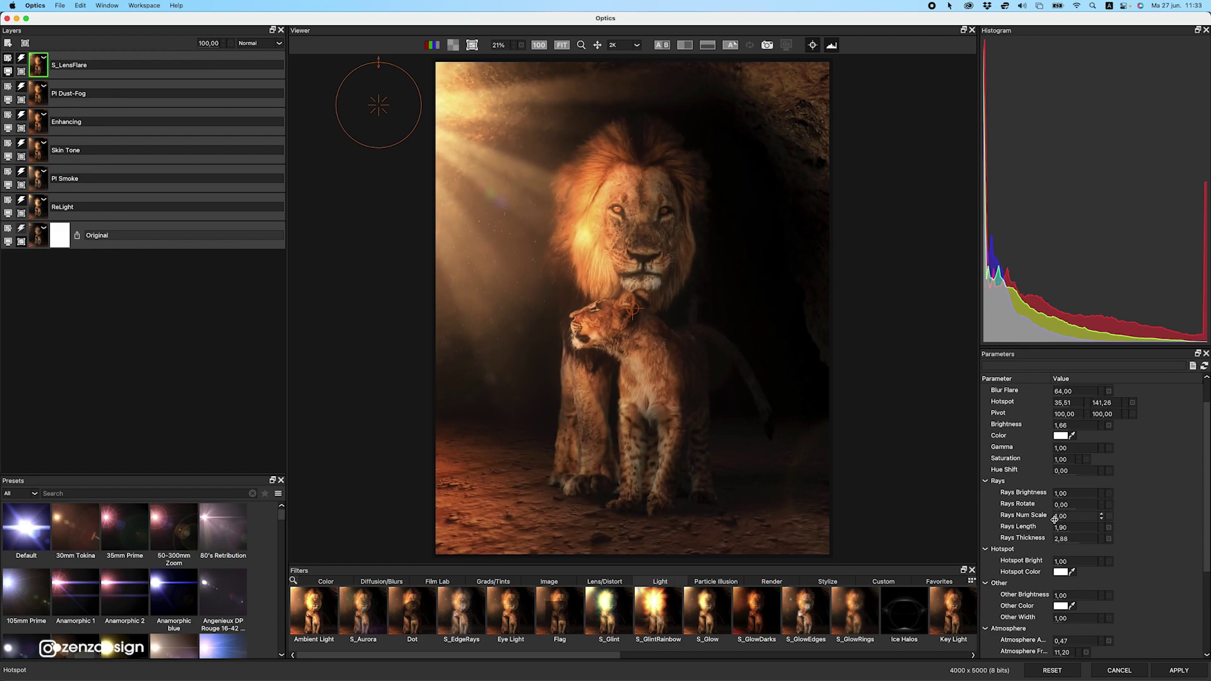
pyautogui.moveTo(1067, 544); pyautogui.dragTo(1068, 549)
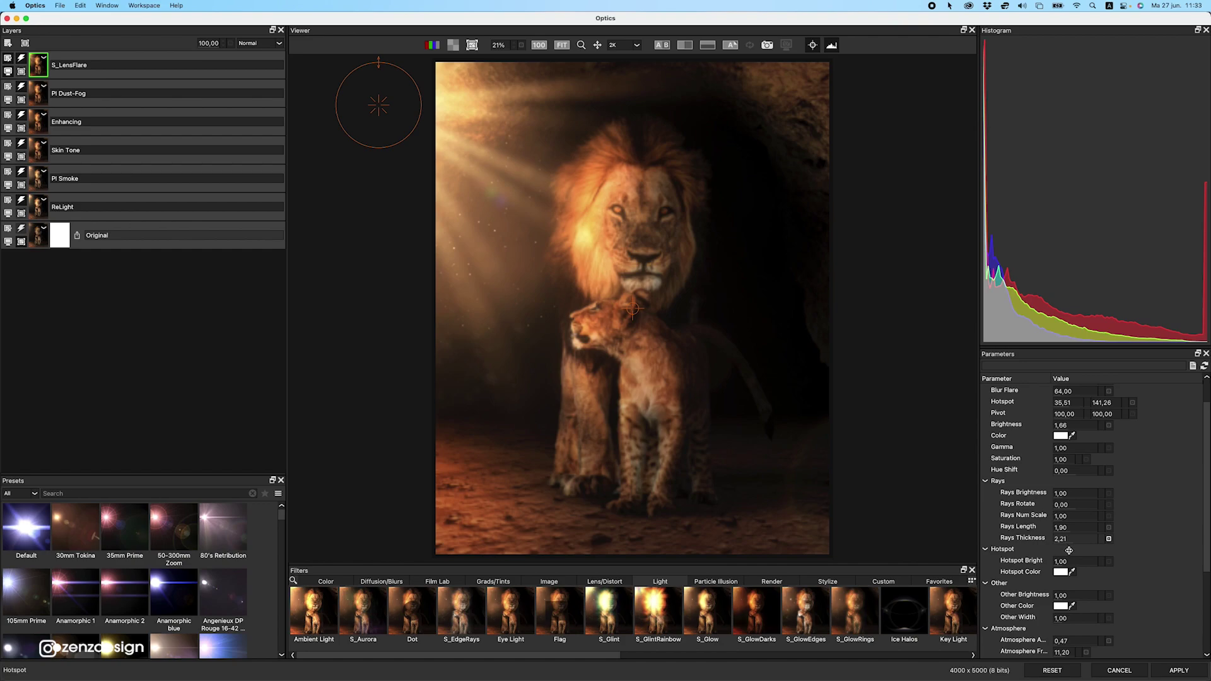
pyautogui.click(381, 106)
pyautogui.moveTo(362, 95); pyautogui.dragTo(332, 74)
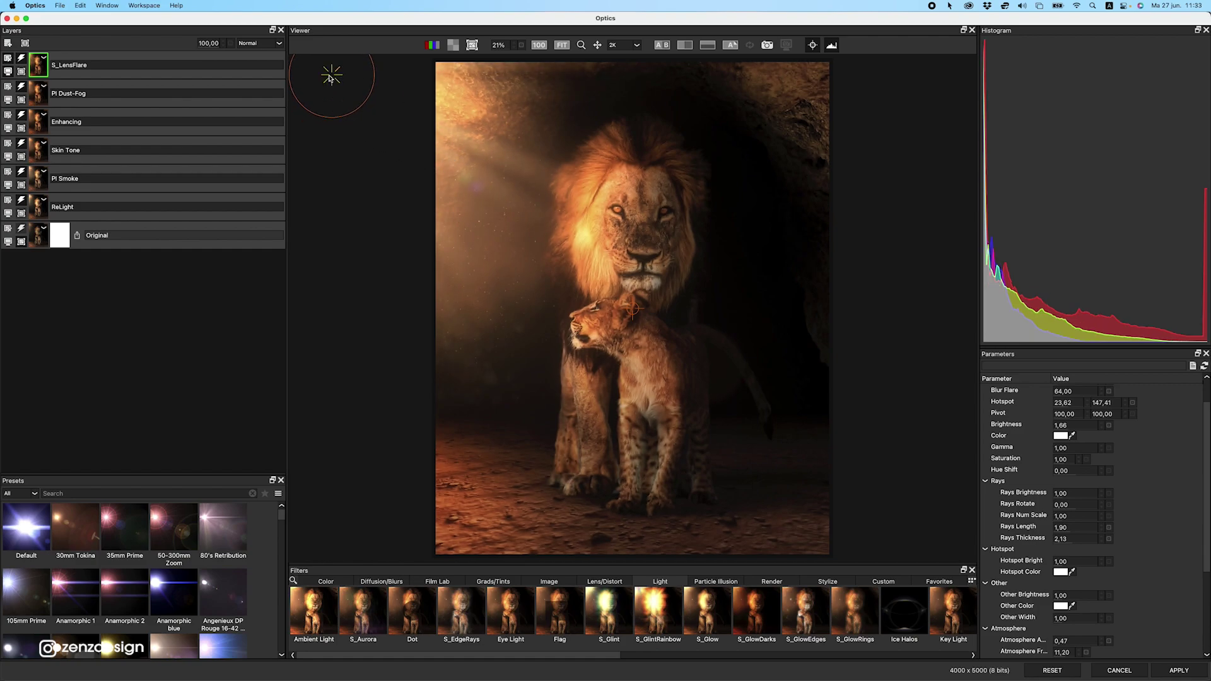
pyautogui.click(348, 72)
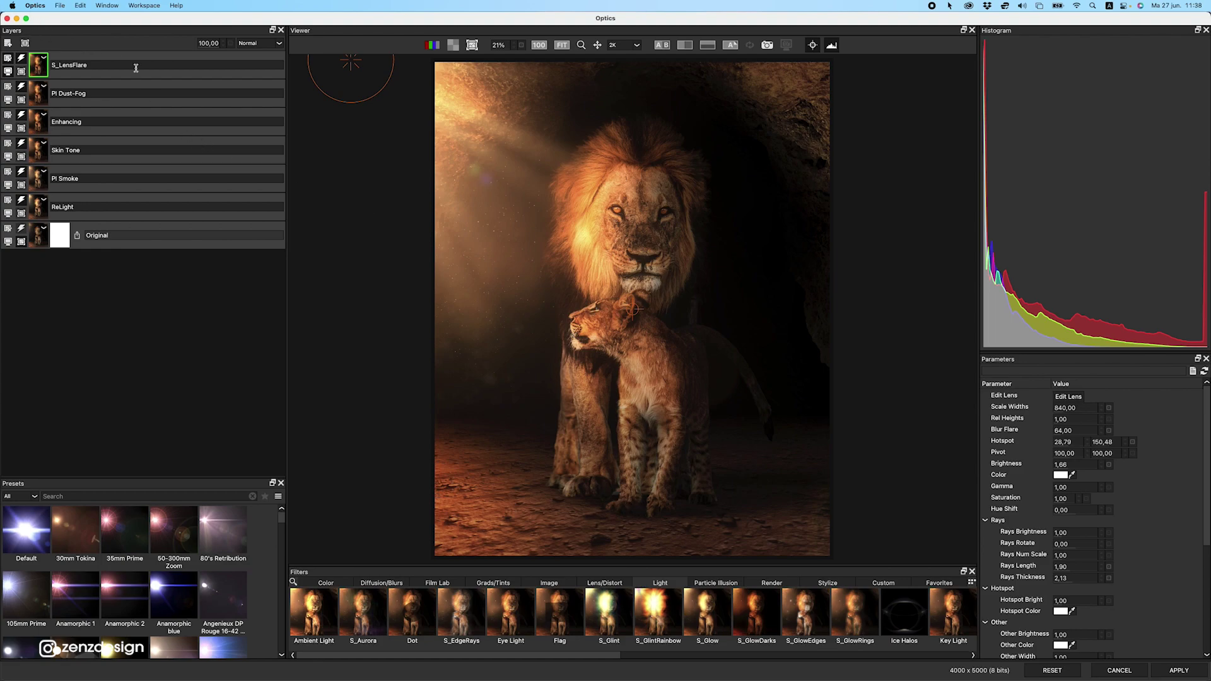
# Add a layer above S_LensFlare with the Film Stocks filter from the Film Lab category.
pyautogui.click(7, 43)
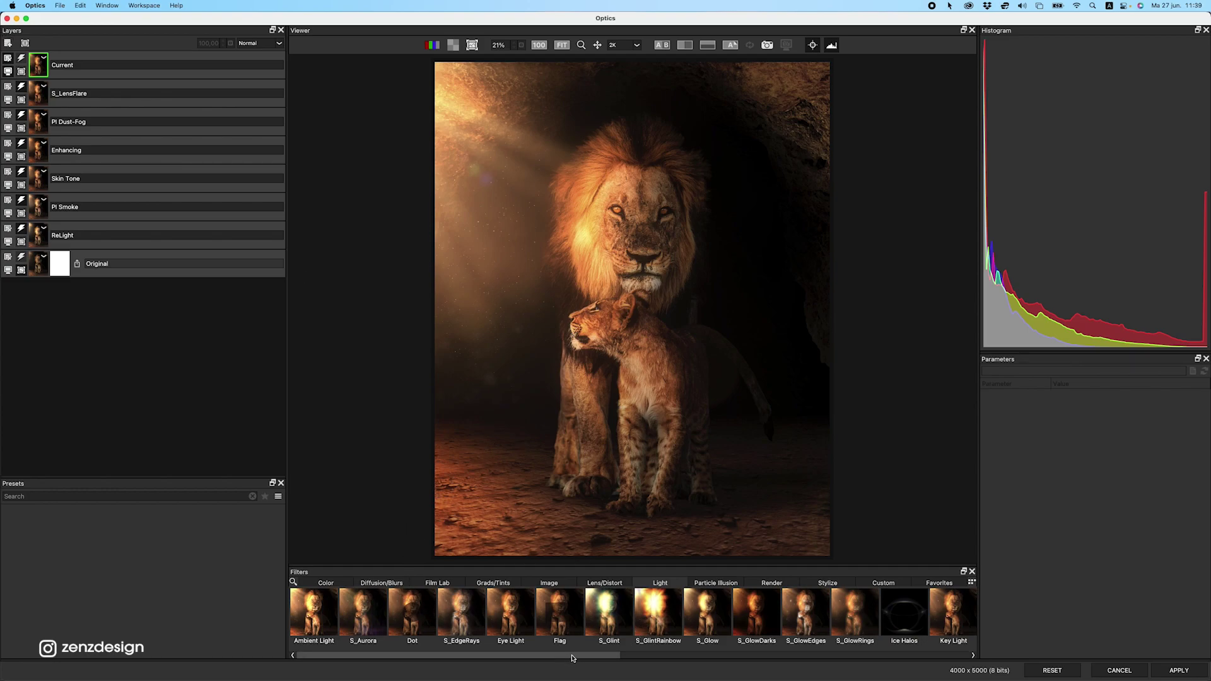
pyautogui.click(444, 584)
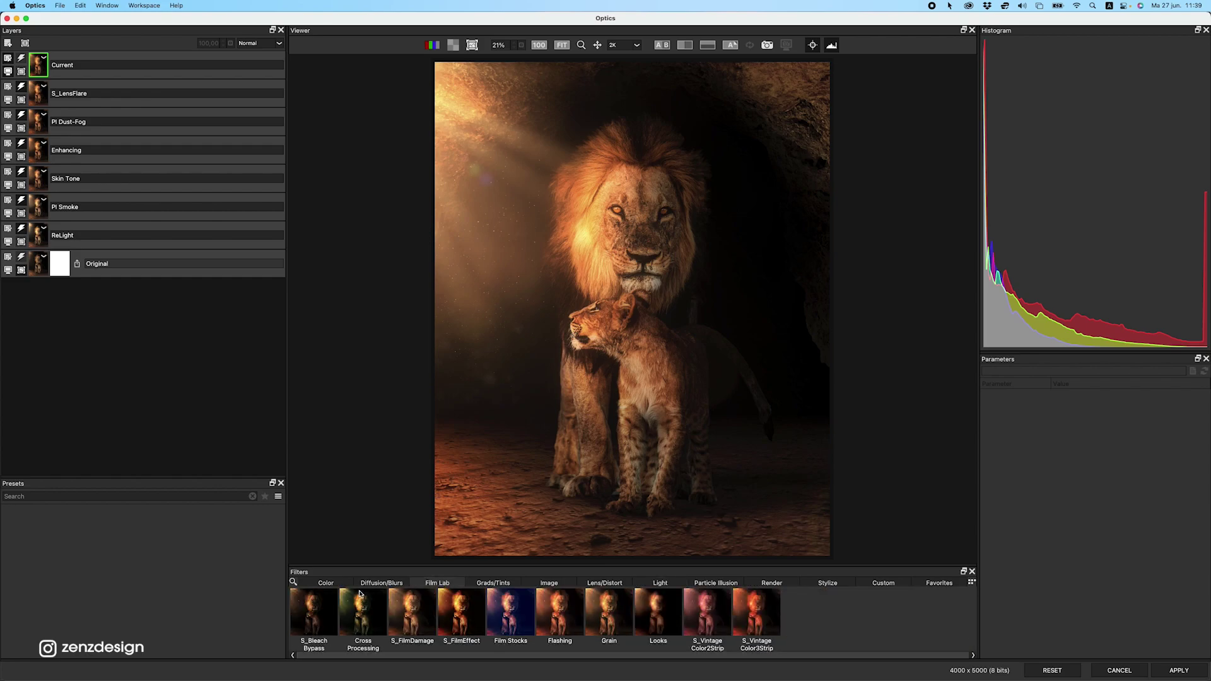
pyautogui.click(530, 622)
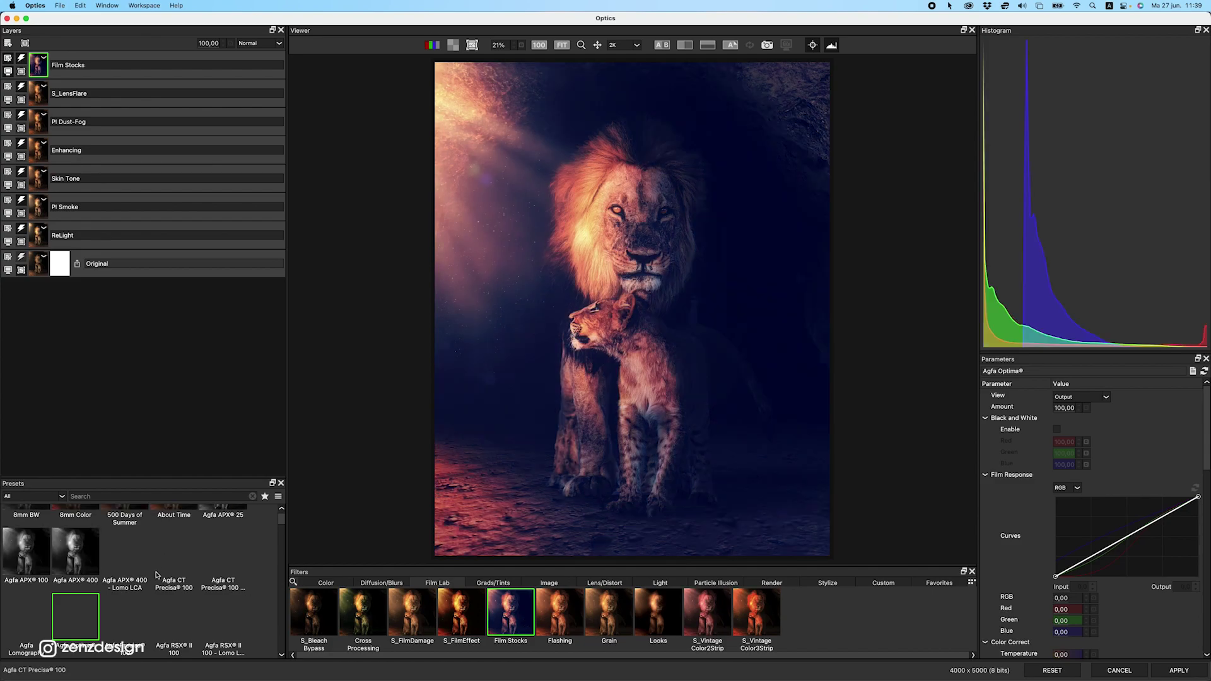
# Try the E.T. the Extra-Terrestrial and World War Z film stock presets on the new layer.
pyautogui.scroll(-5, 191, 566)
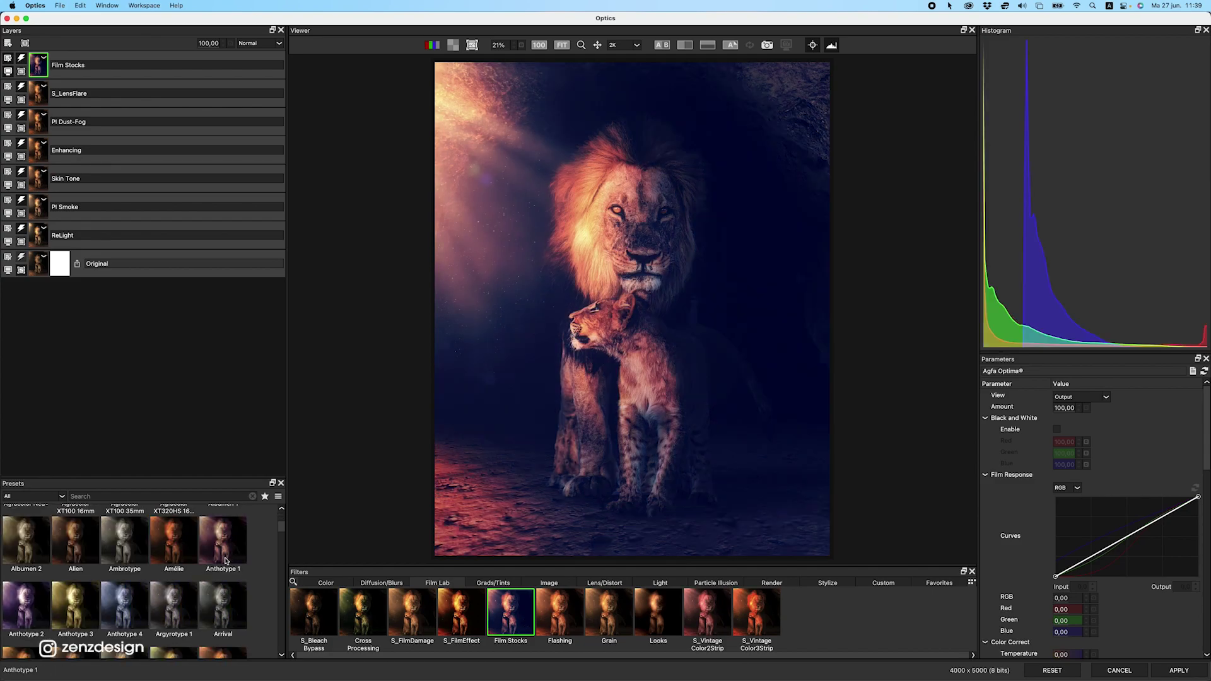
pyautogui.scroll(-6, 225, 560)
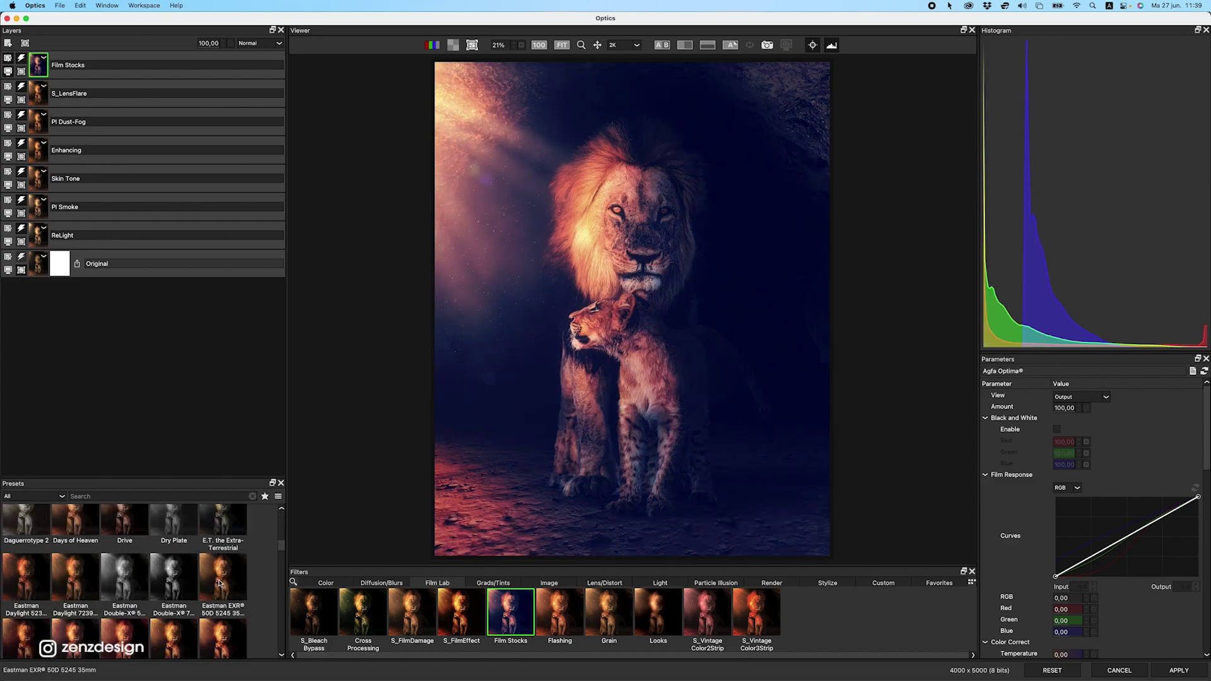
pyautogui.scroll(3, 214, 584)
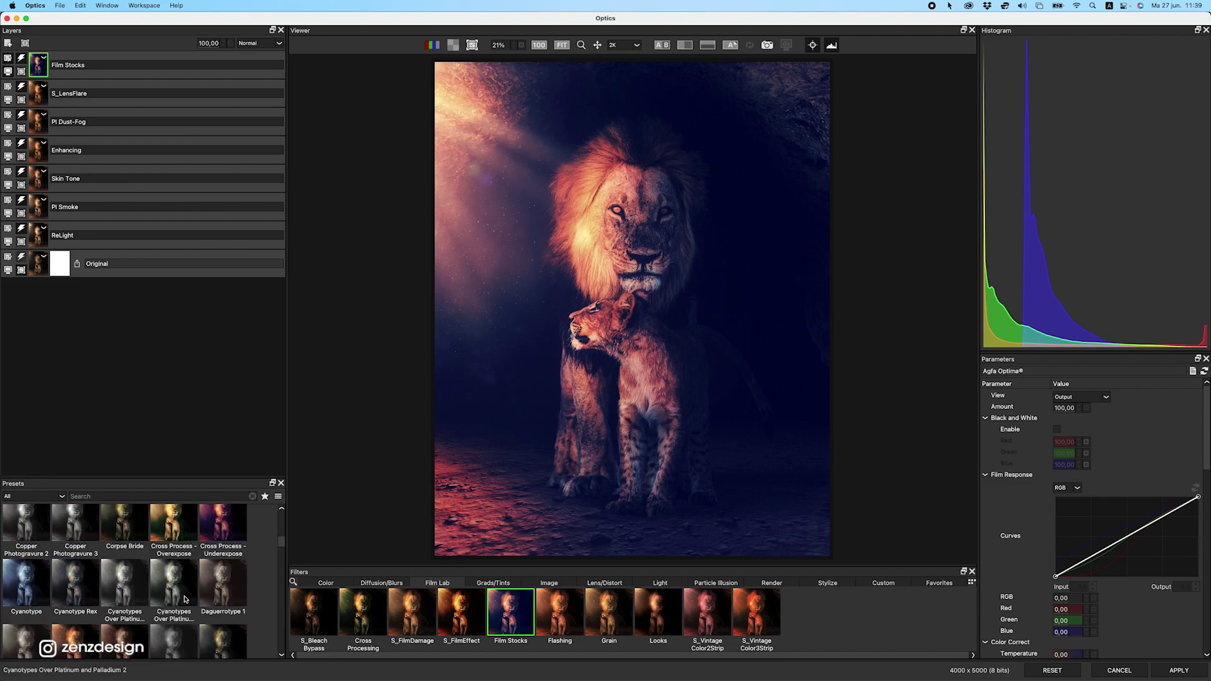
pyautogui.scroll(-3, 196, 576)
pyautogui.click(223, 532)
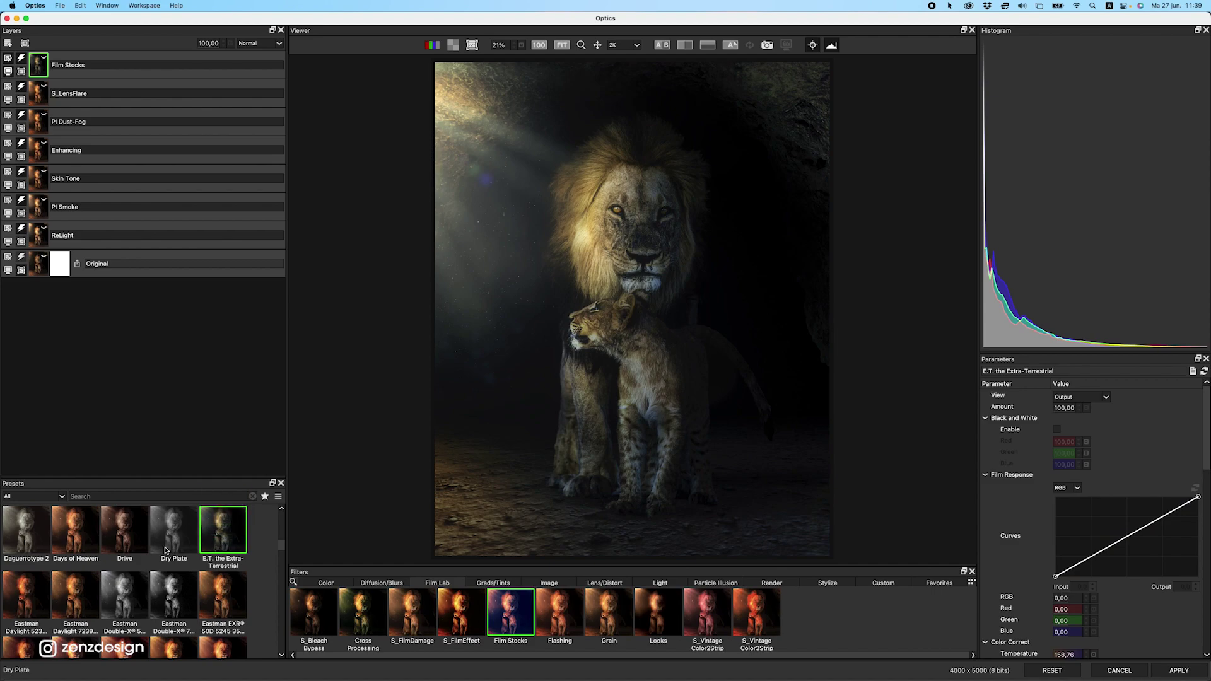
pyautogui.scroll(-3, 154, 555)
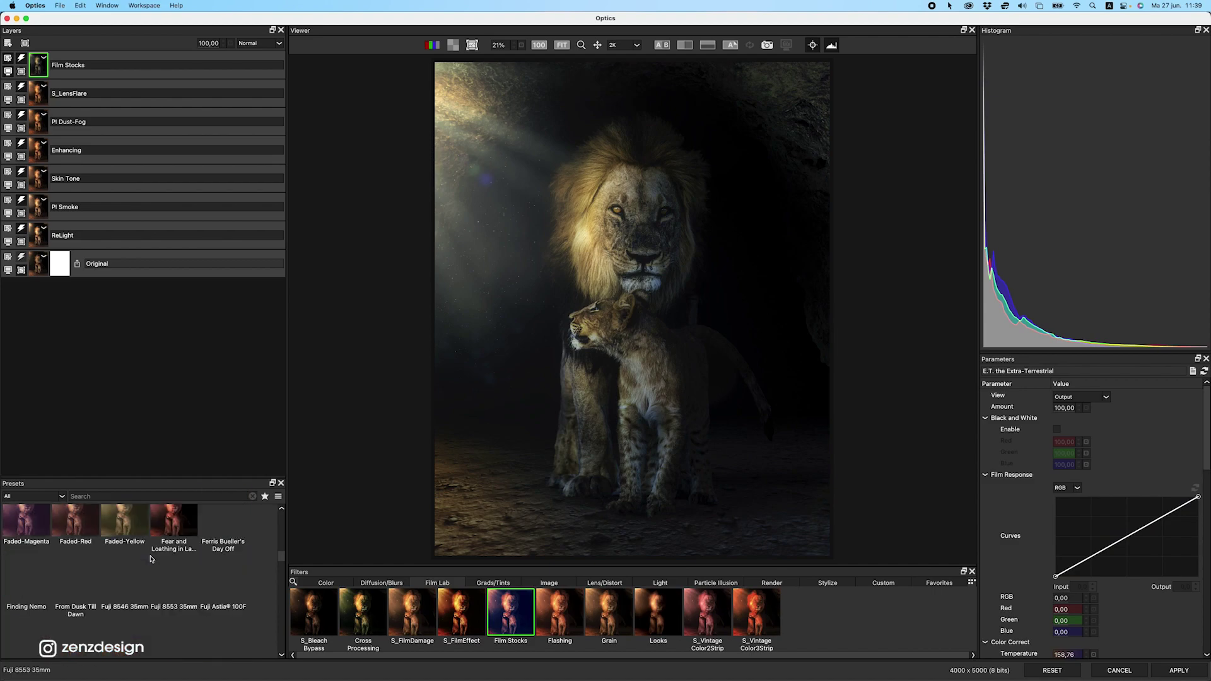
pyautogui.scroll(-3, 145, 572)
pyautogui.scroll(-10, 145, 571)
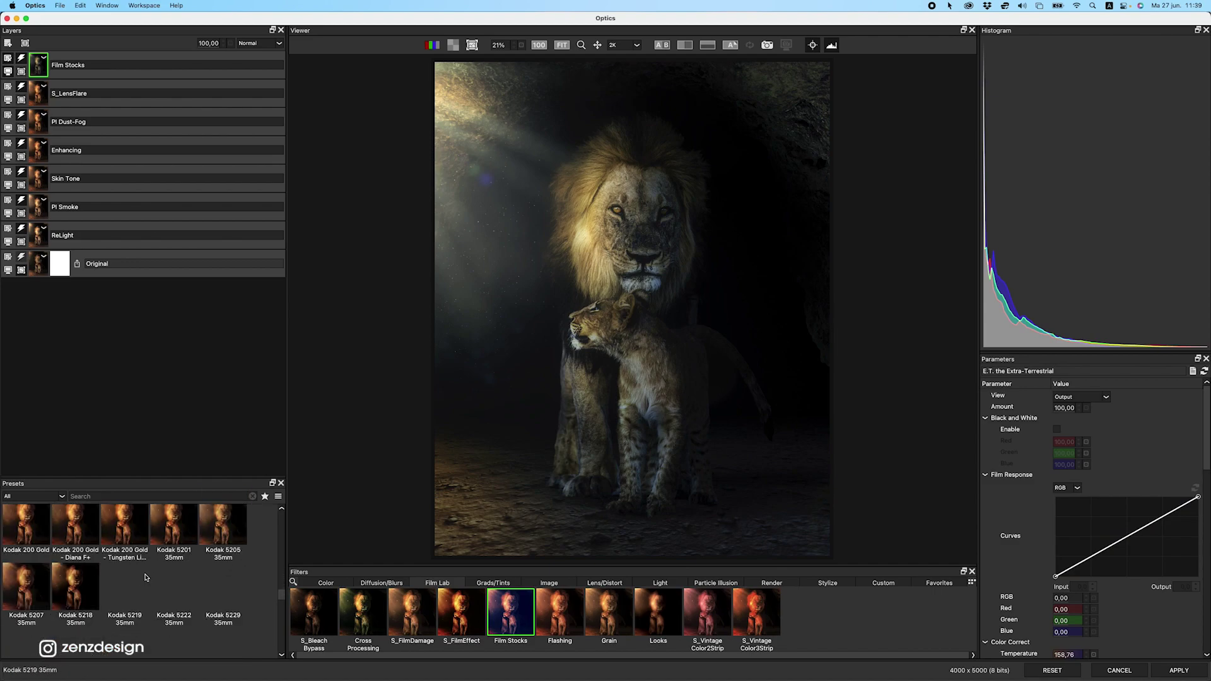
pyautogui.scroll(-3, 190, 589)
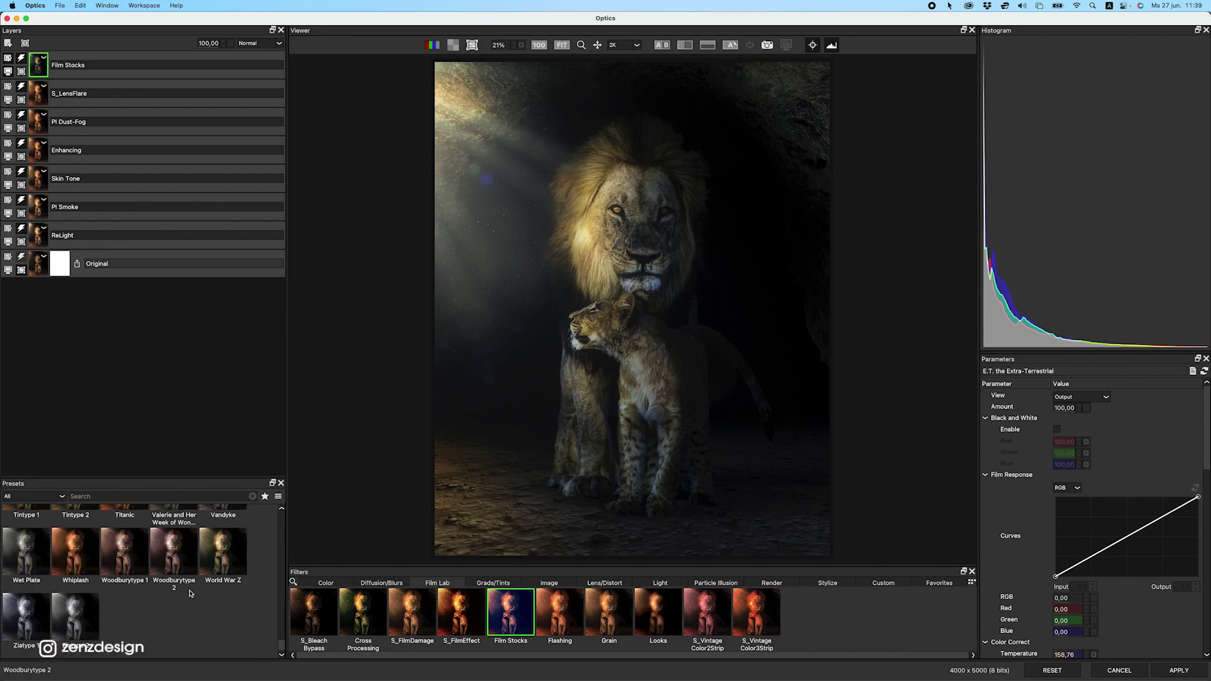
pyautogui.click(222, 563)
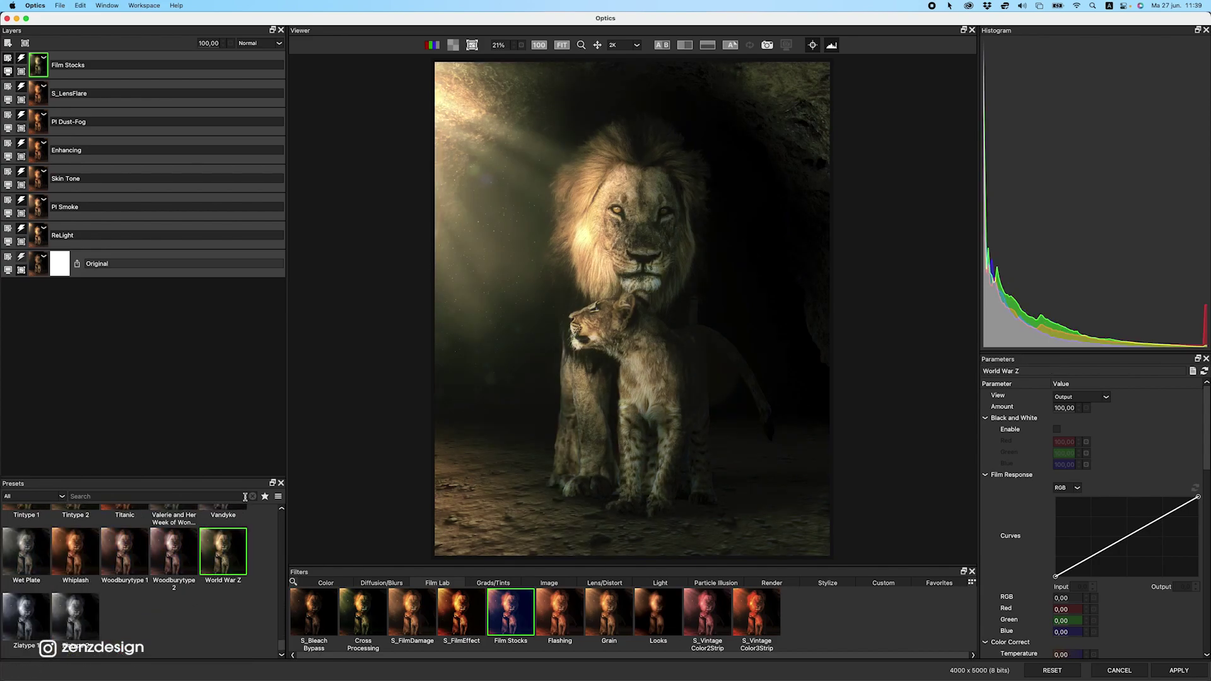
# Apply The Wizard of Oz film stock preset and set its amount to 50.
pyautogui.scroll(1, 193, 554)
pyautogui.scroll(-1, 186, 559)
pyautogui.scroll(2, 182, 560)
pyautogui.click(214, 563)
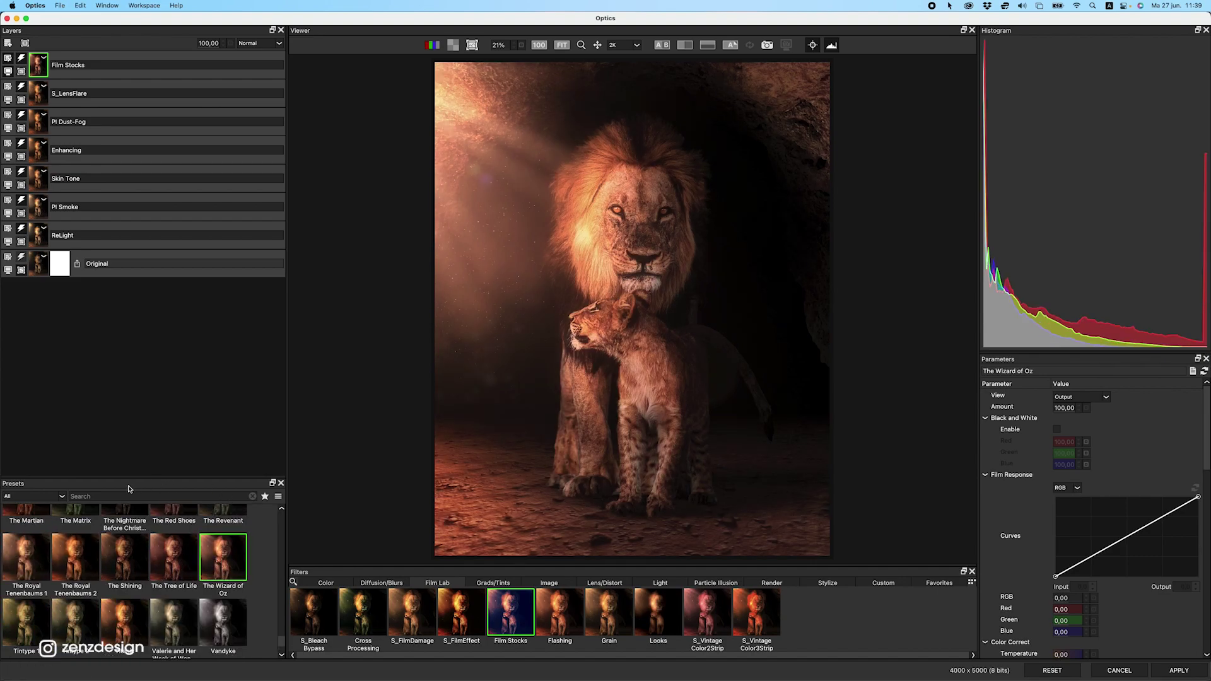
pyautogui.click(1071, 409)
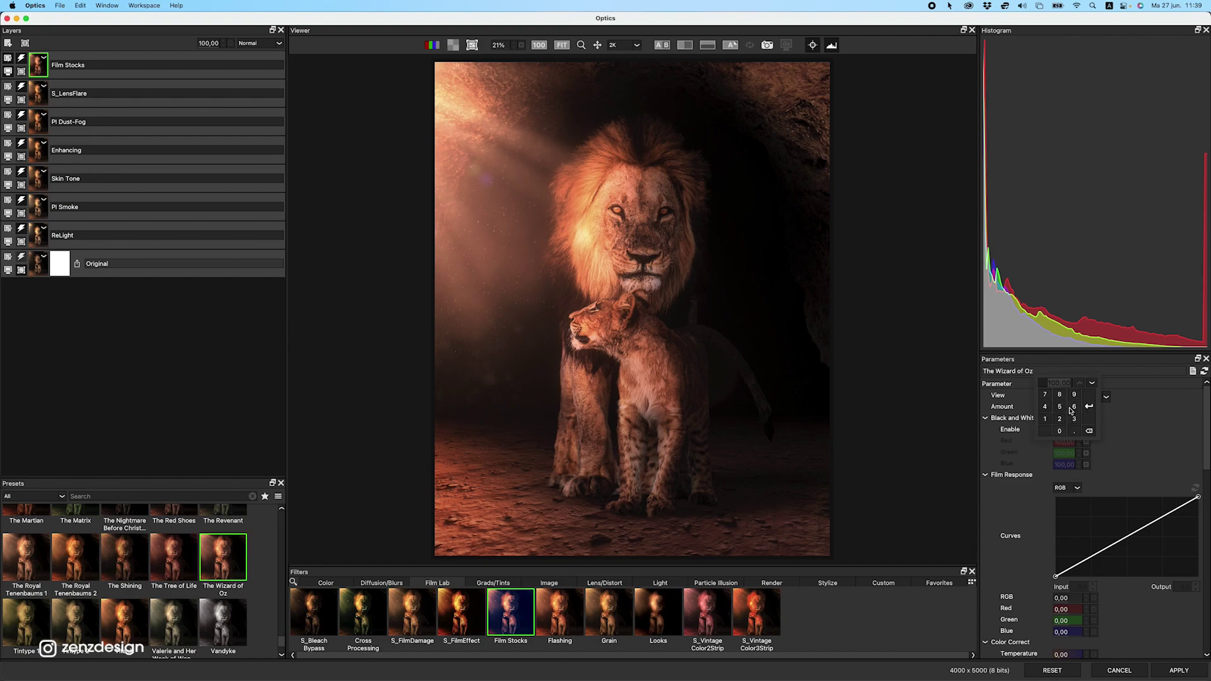
pyautogui.write('50')
pyautogui.press('Return')
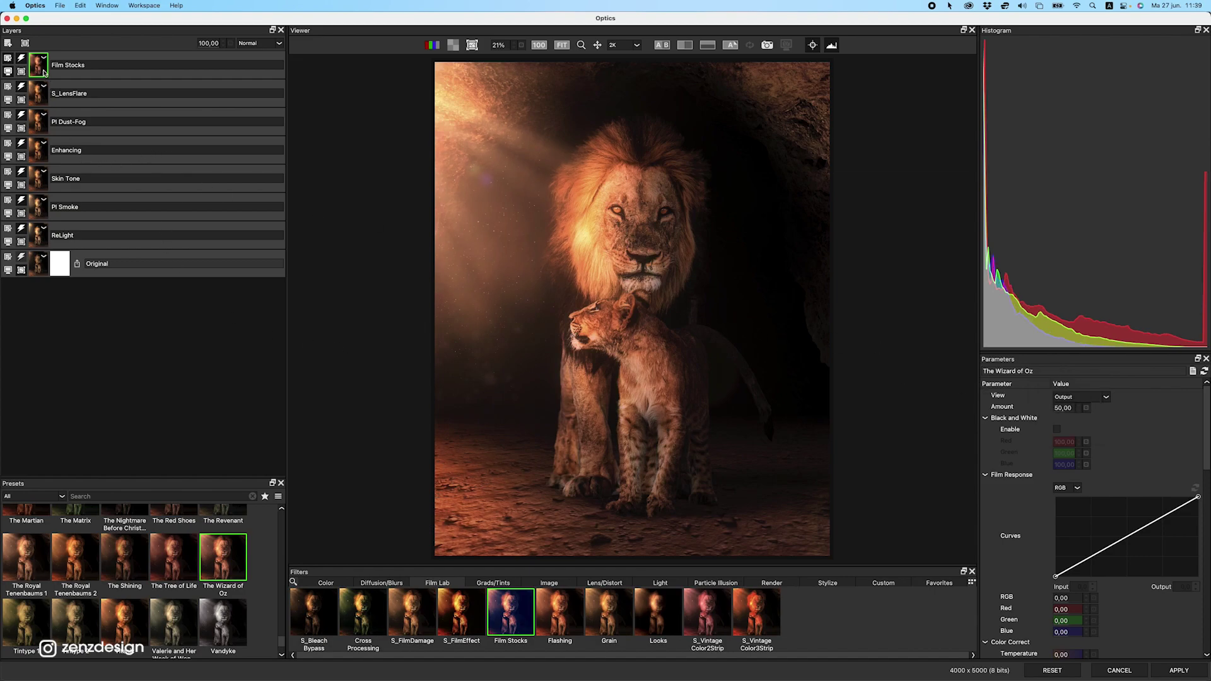
# Apply the finished Optics effects to the Photoshop document and compare the image with and without Layer 7.
pyautogui.click(23, 60)
pyautogui.click(22, 58)
pyautogui.click(1174, 671)
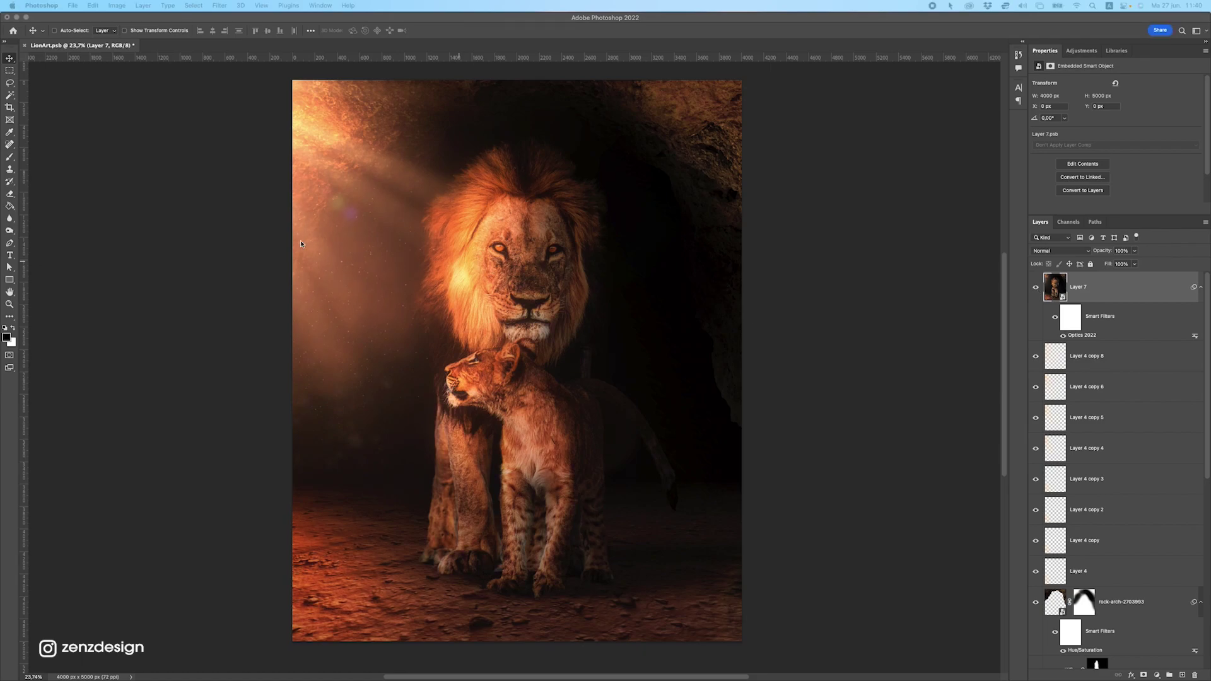
pyautogui.click(1037, 289)
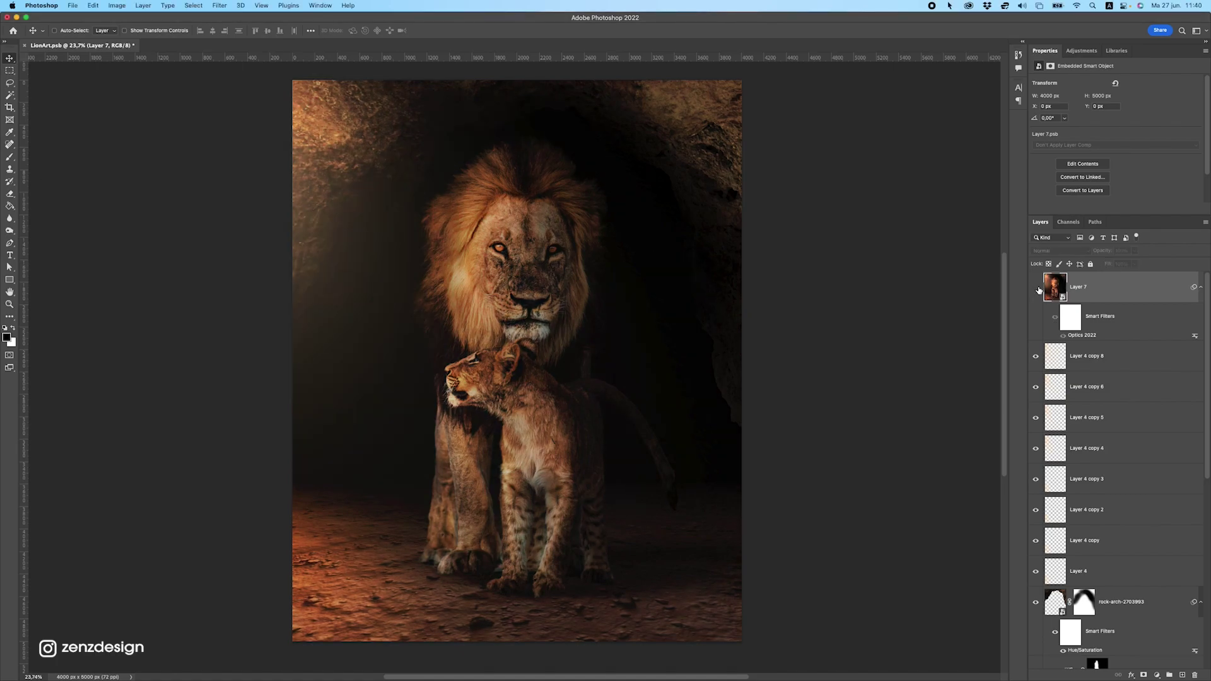
pyautogui.click(1037, 288)
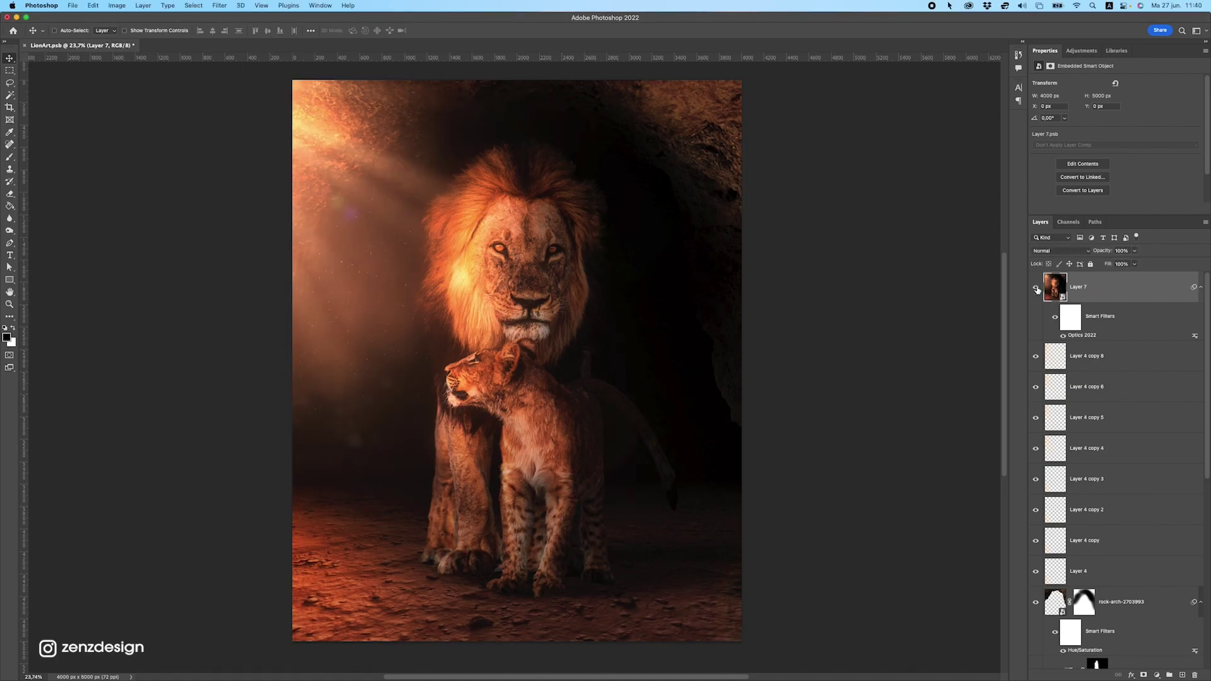
# Add a Hue/Saturation adjustment clipped to Layer 7 and lower its saturation to -18.
pyautogui.click(1158, 675)
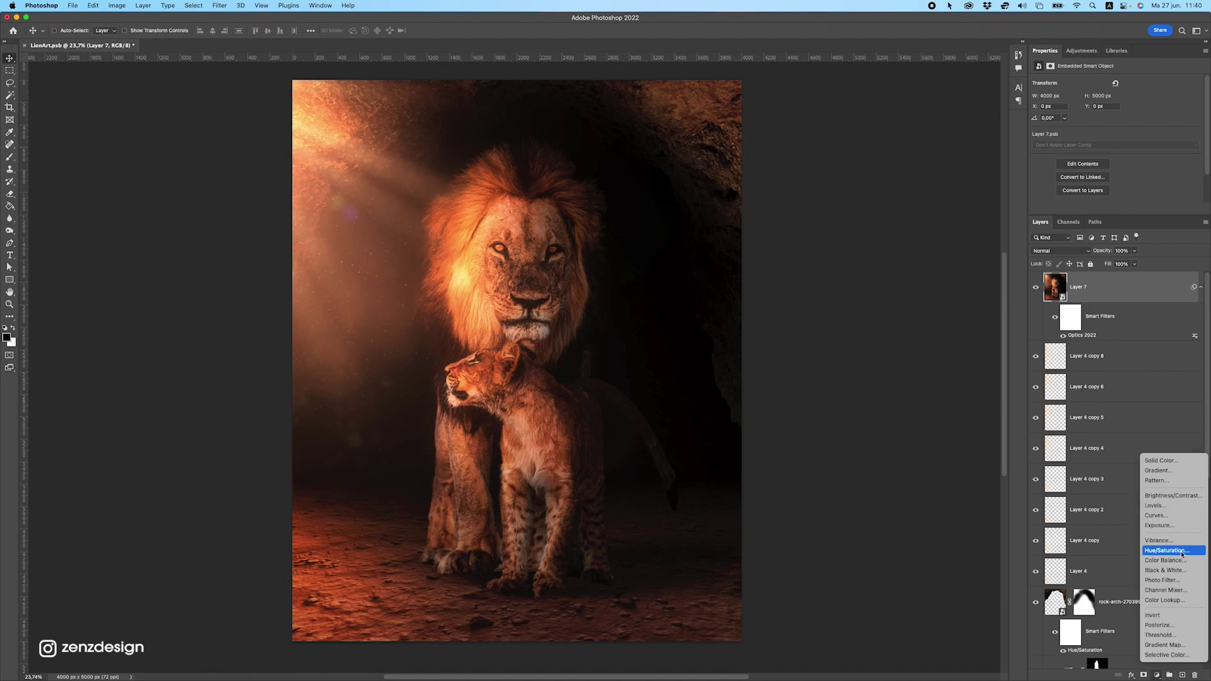
pyautogui.click(1167, 550)
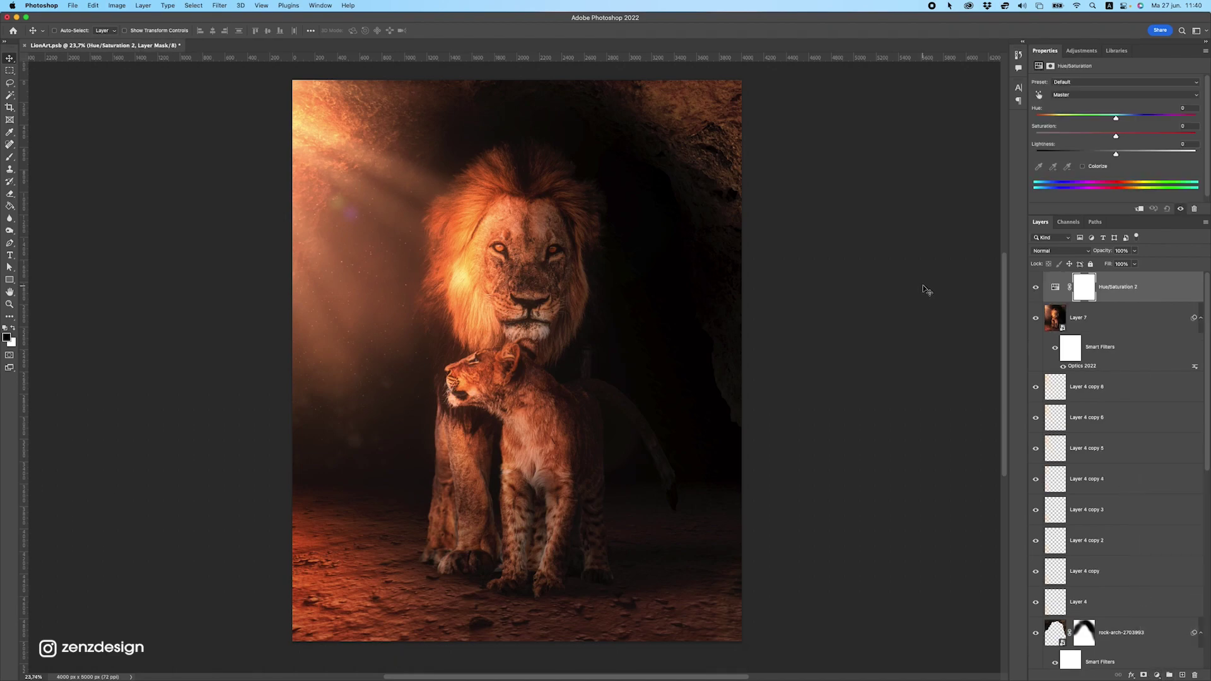
pyautogui.click(1139, 209)
pyautogui.moveTo(1116, 136)
pyautogui.mouseDown()
pyautogui.moveTo(1094, 138)
pyautogui.moveTo(1112, 143)
pyautogui.mouseUp()
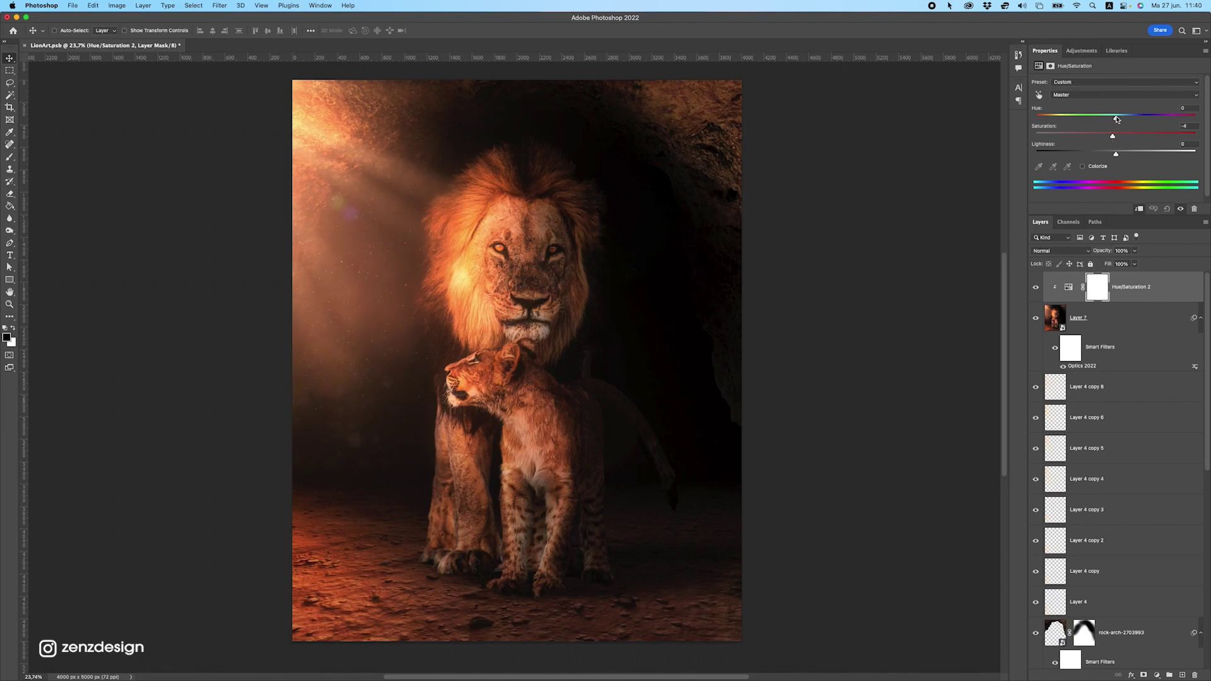
pyautogui.moveTo(1108, 137); pyautogui.dragTo(1102, 137)
# Add a clipped Curves adjustment with the white and black points pulled inward and a midpoint at input 76, output 83.
pyautogui.click(1158, 675)
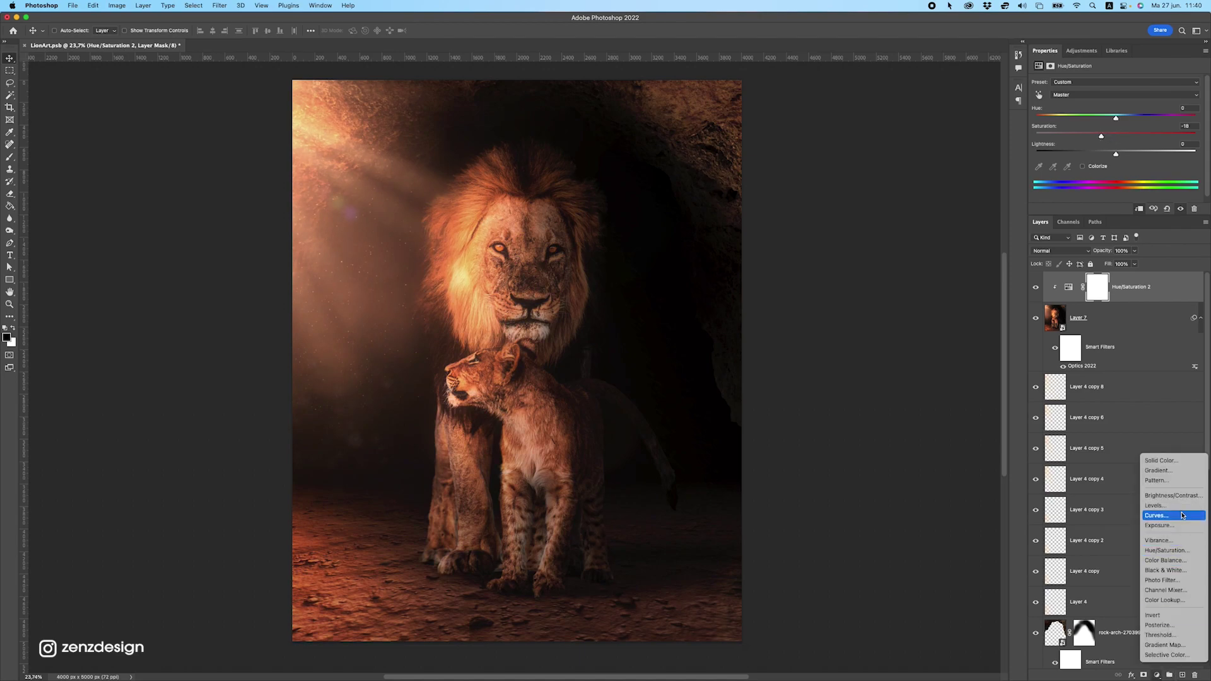
pyautogui.click(1157, 516)
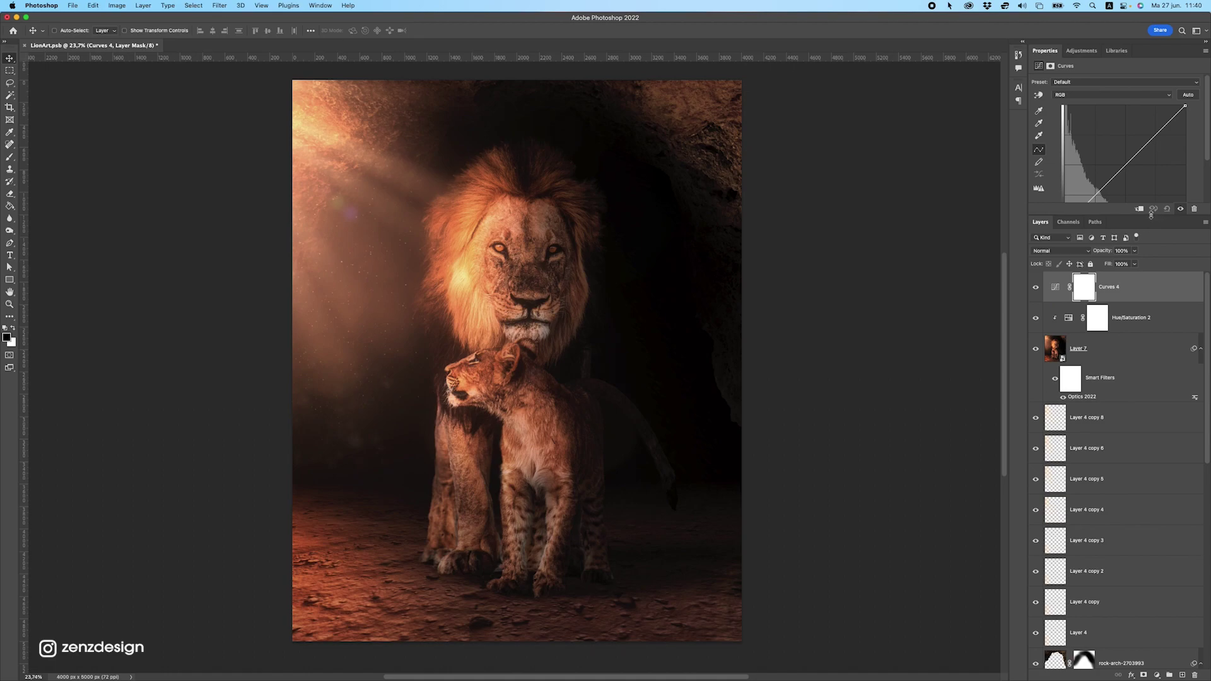
pyautogui.click(1153, 274)
pyautogui.moveTo(1182, 106); pyautogui.dragTo(1166, 106)
pyautogui.moveTo(1063, 238)
pyautogui.mouseDown()
pyautogui.moveTo(1092, 233)
pyautogui.moveTo(1067, 226)
pyautogui.mouseUp()
pyautogui.moveTo(1102, 174); pyautogui.dragTo(1101, 187)
# Compare the image with and without the Curves adjustment and reduce that layer's opacity to 55%.
pyautogui.click(1036, 353)
pyautogui.click(1035, 352)
pyautogui.scroll(-3, 619, 368)
pyautogui.scroll(1, 620, 368)
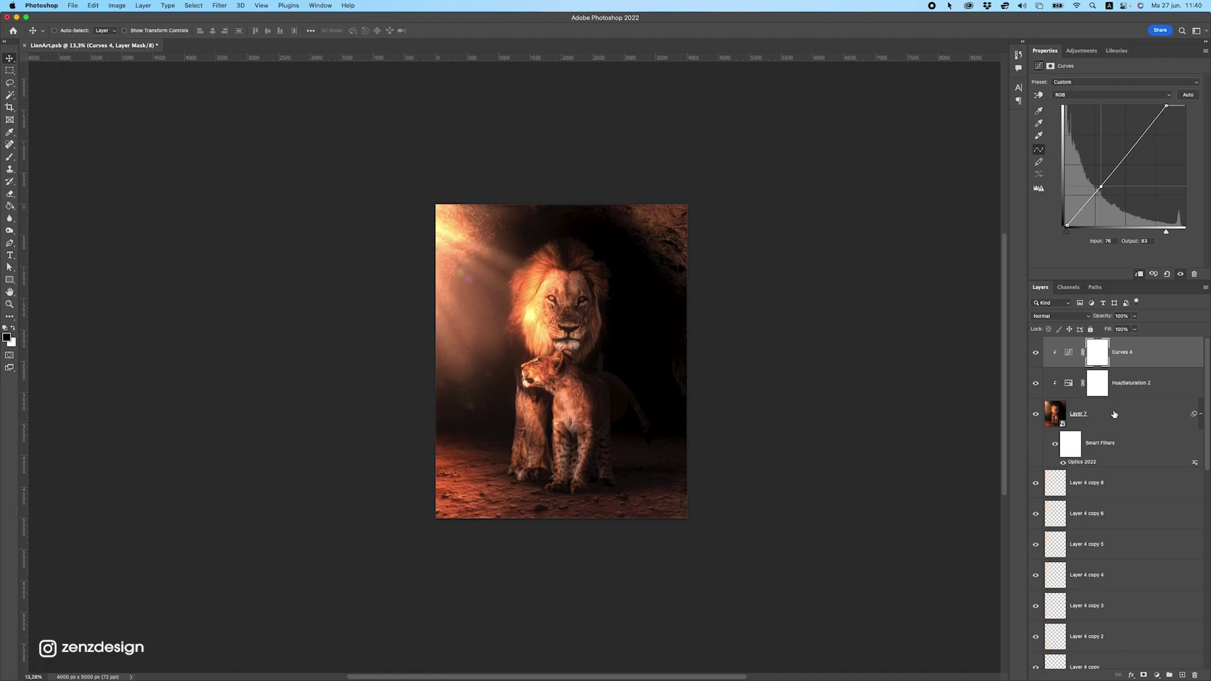
pyautogui.click(1135, 316)
pyautogui.moveTo(1136, 328); pyautogui.dragTo(1116, 329)
pyautogui.scroll(1, 649, 401)
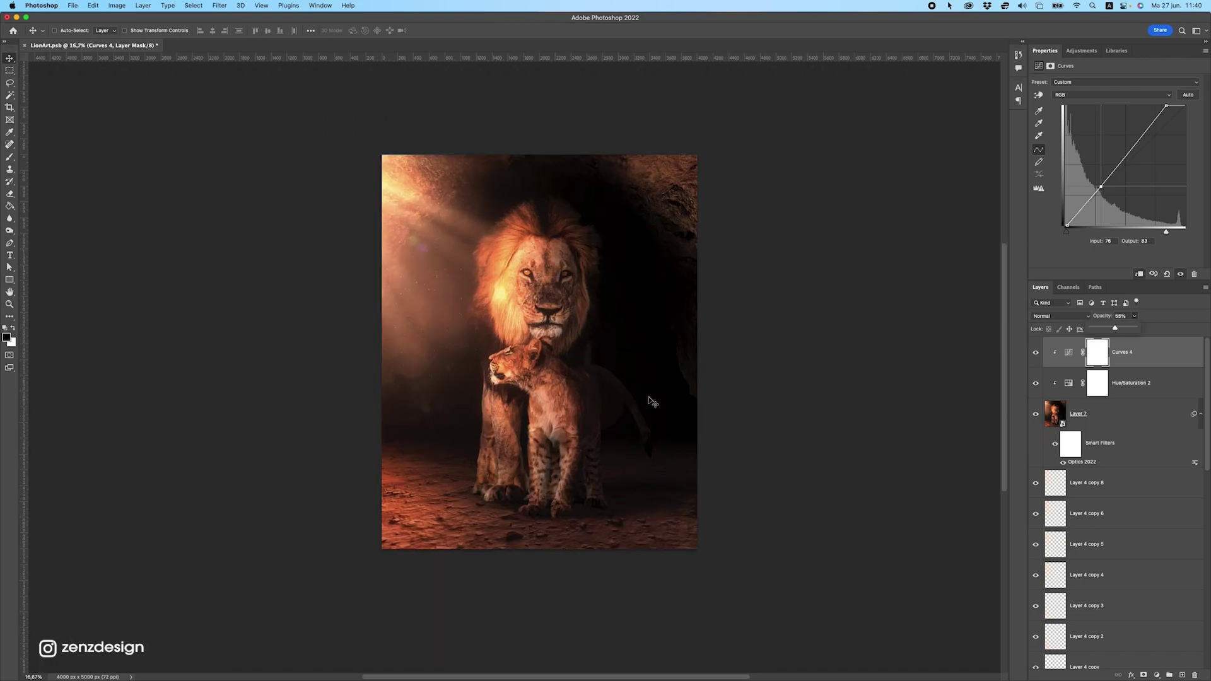